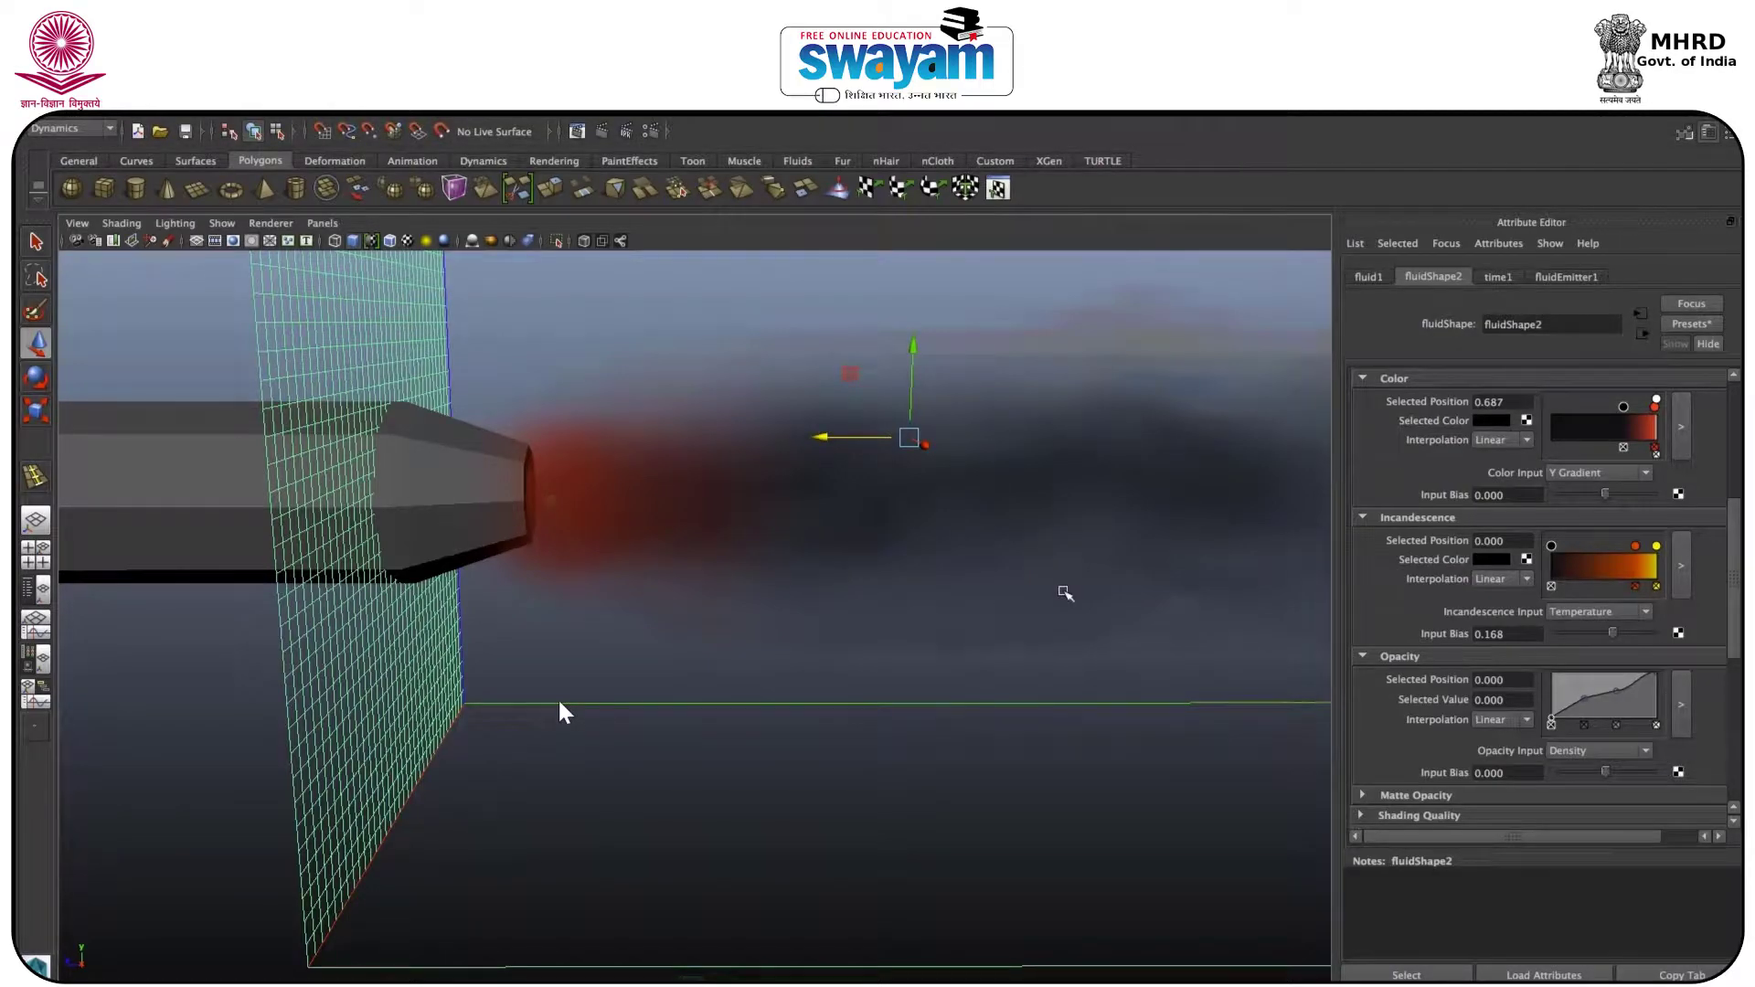
- Collapse the Incandescence, Color, Opacity, Lighting and Shading sections in the Attribute Editor
{"action": "left_click", "coordinate": [1381, 520]}
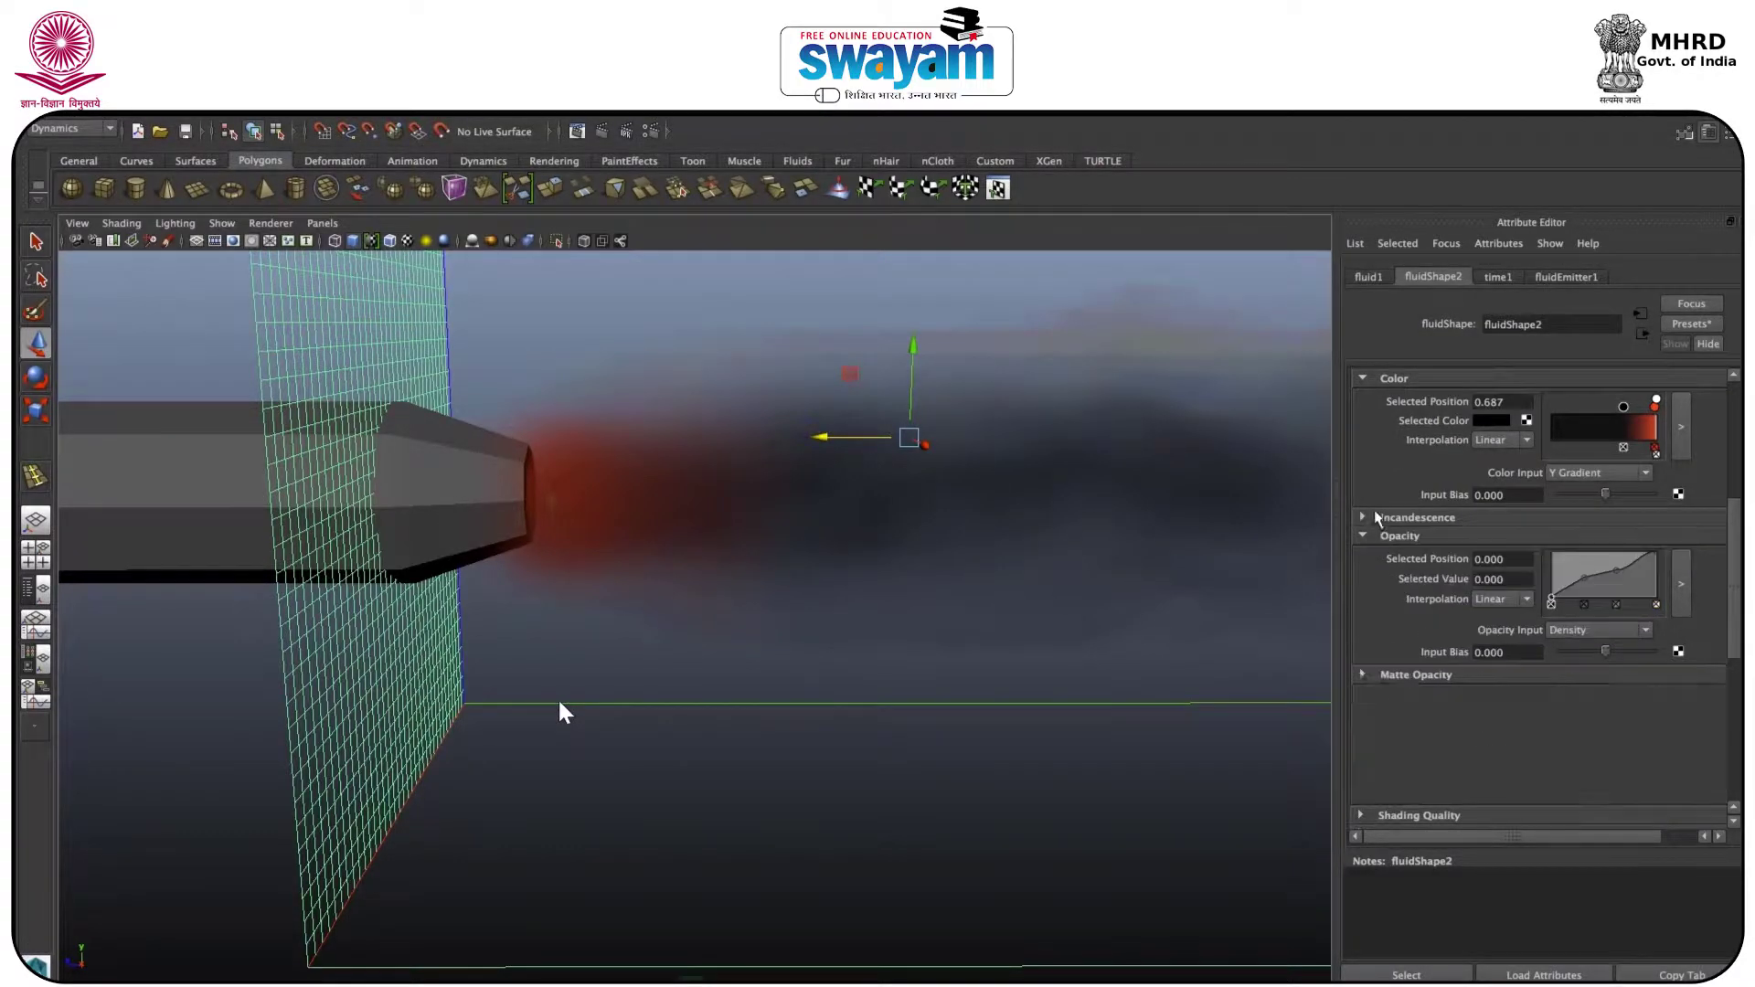
{"action": "left_click", "coordinate": [1388, 380]}
{"action": "left_click", "coordinate": [1387, 417]}
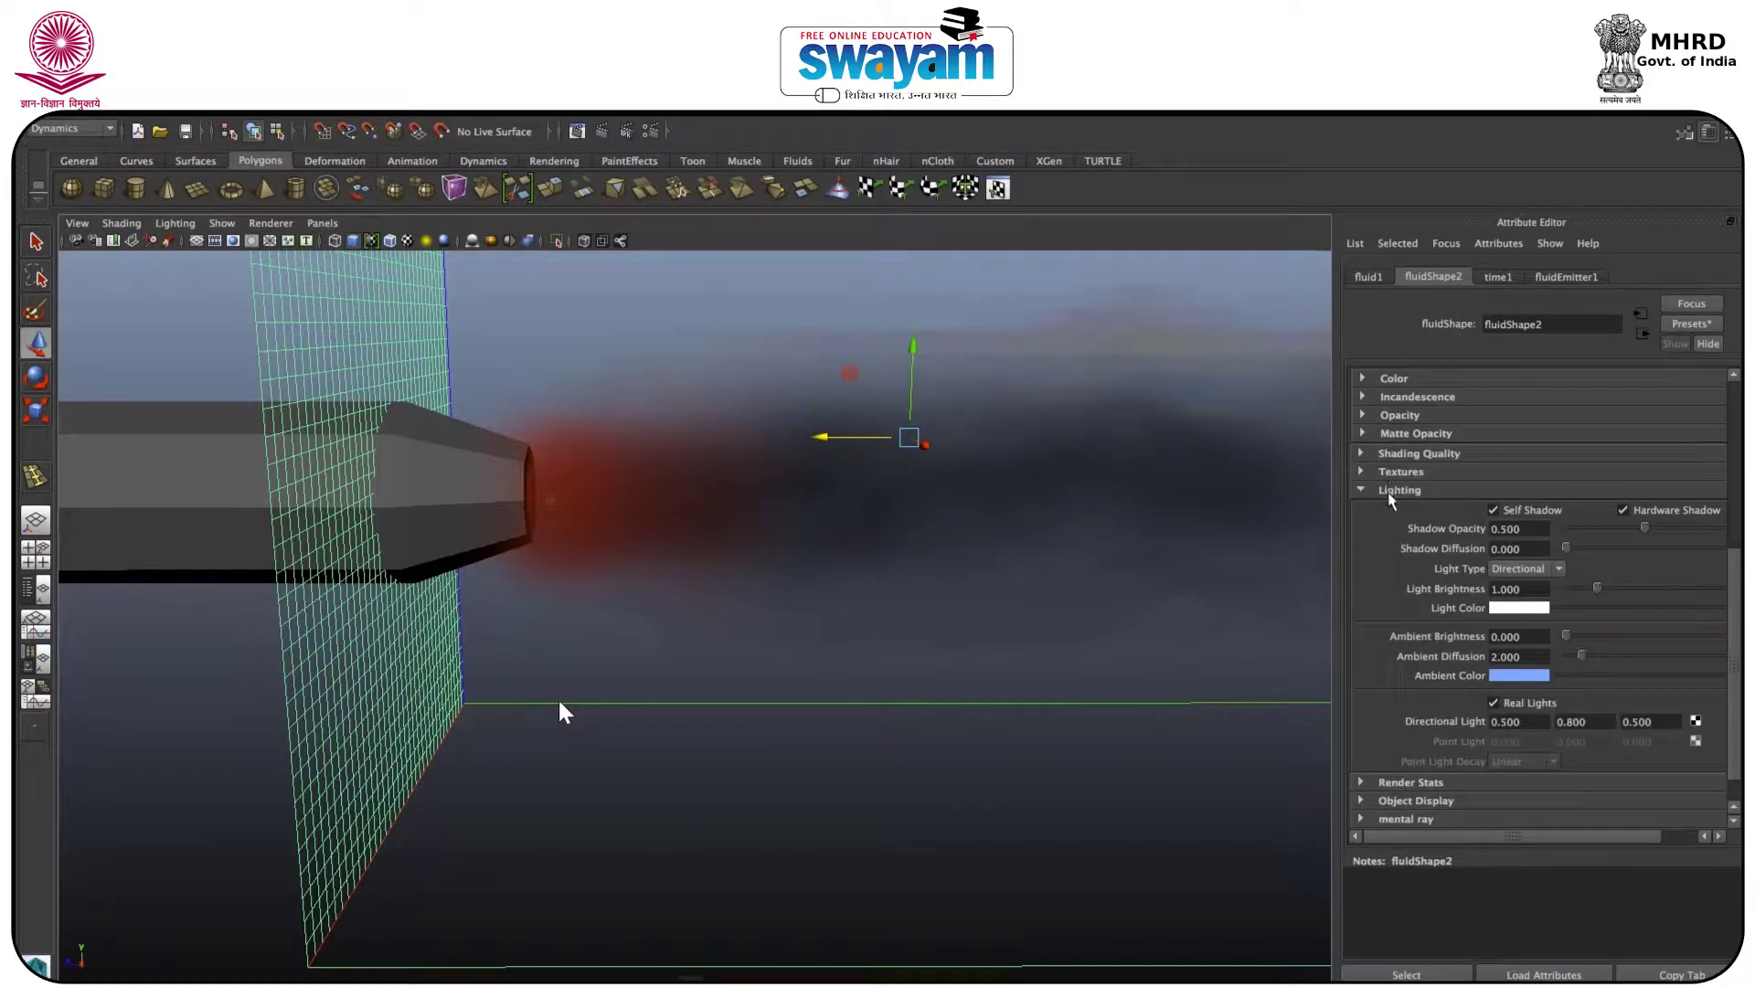
{"action": "left_click", "coordinate": [1390, 494]}
{"action": "left_click", "coordinate": [1394, 501]}
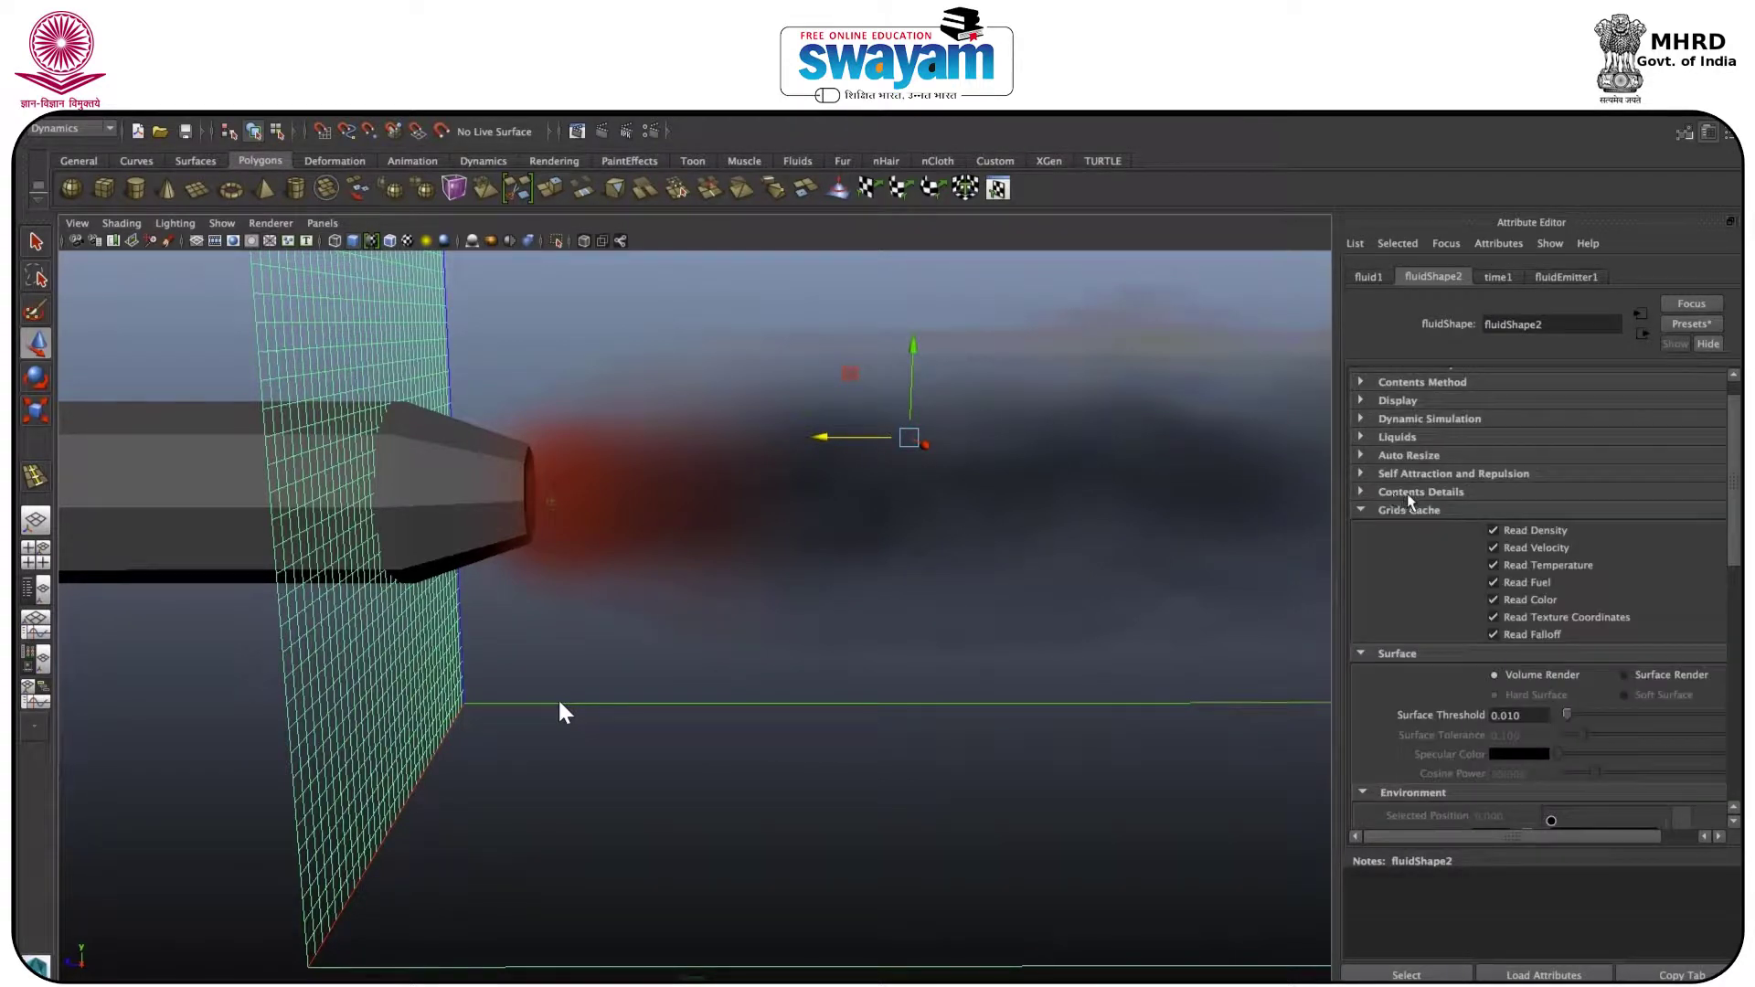
- Set Contents Details > Turbulence Frequency to 1.112
{"action": "left_click", "coordinate": [1435, 493]}
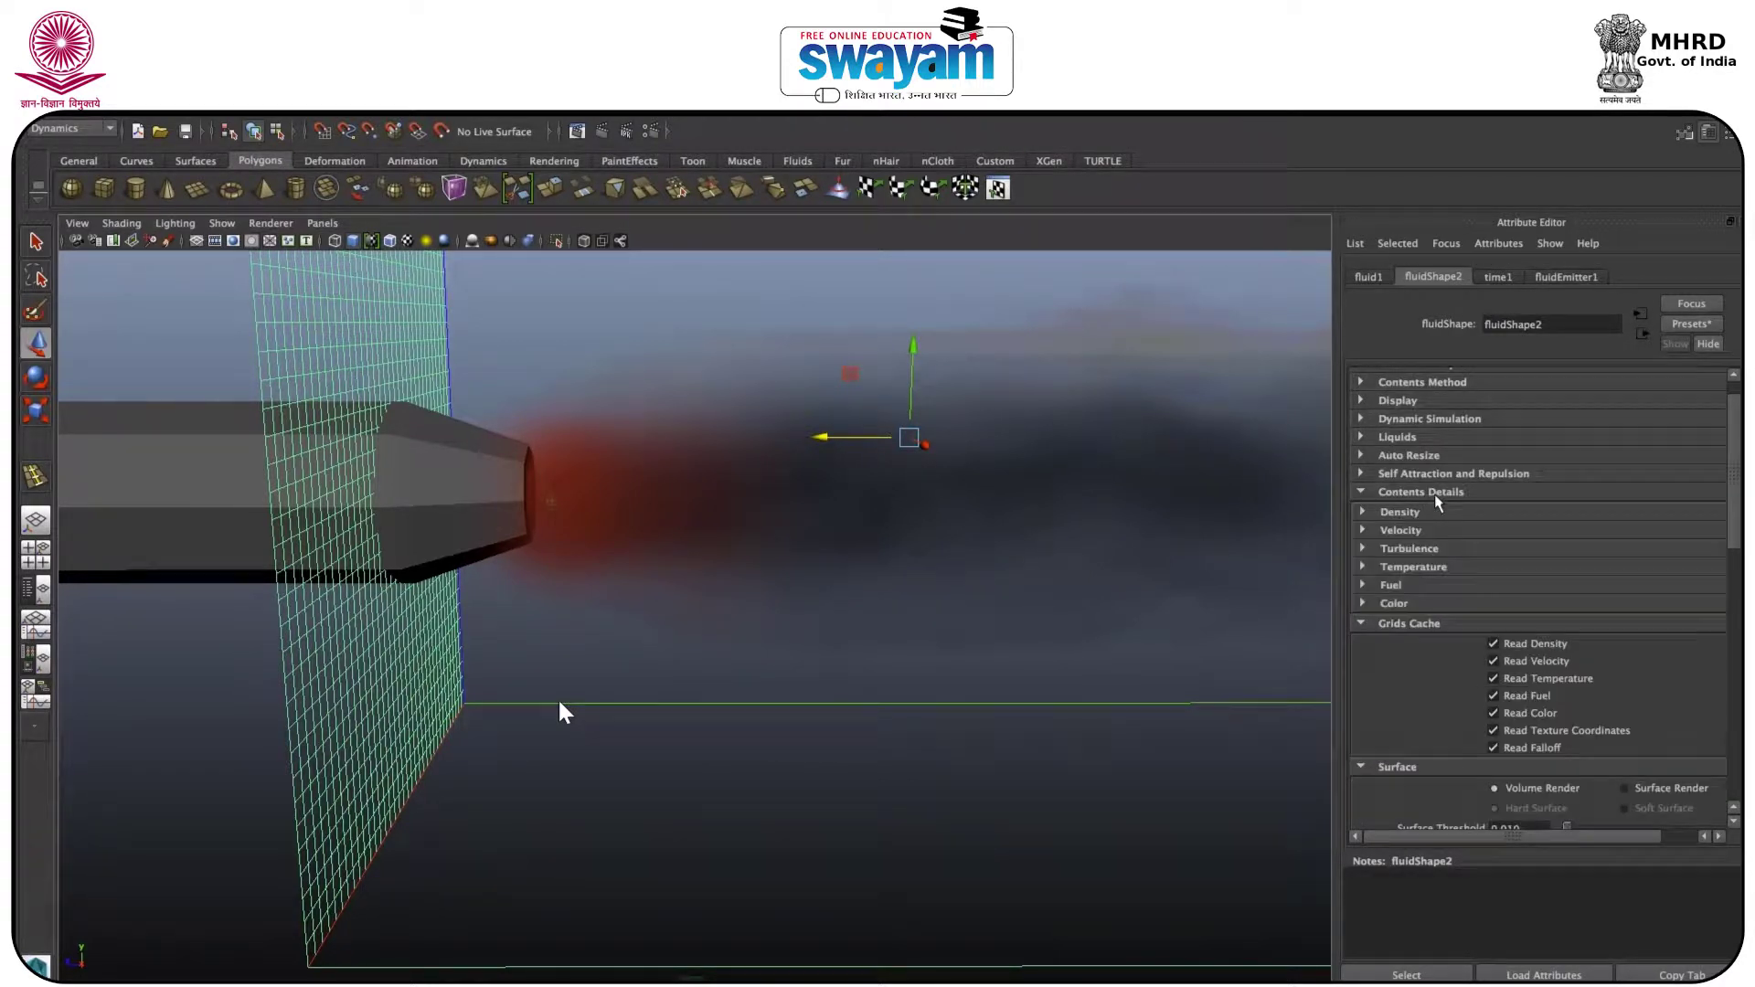
{"action": "left_click", "coordinate": [1406, 551]}
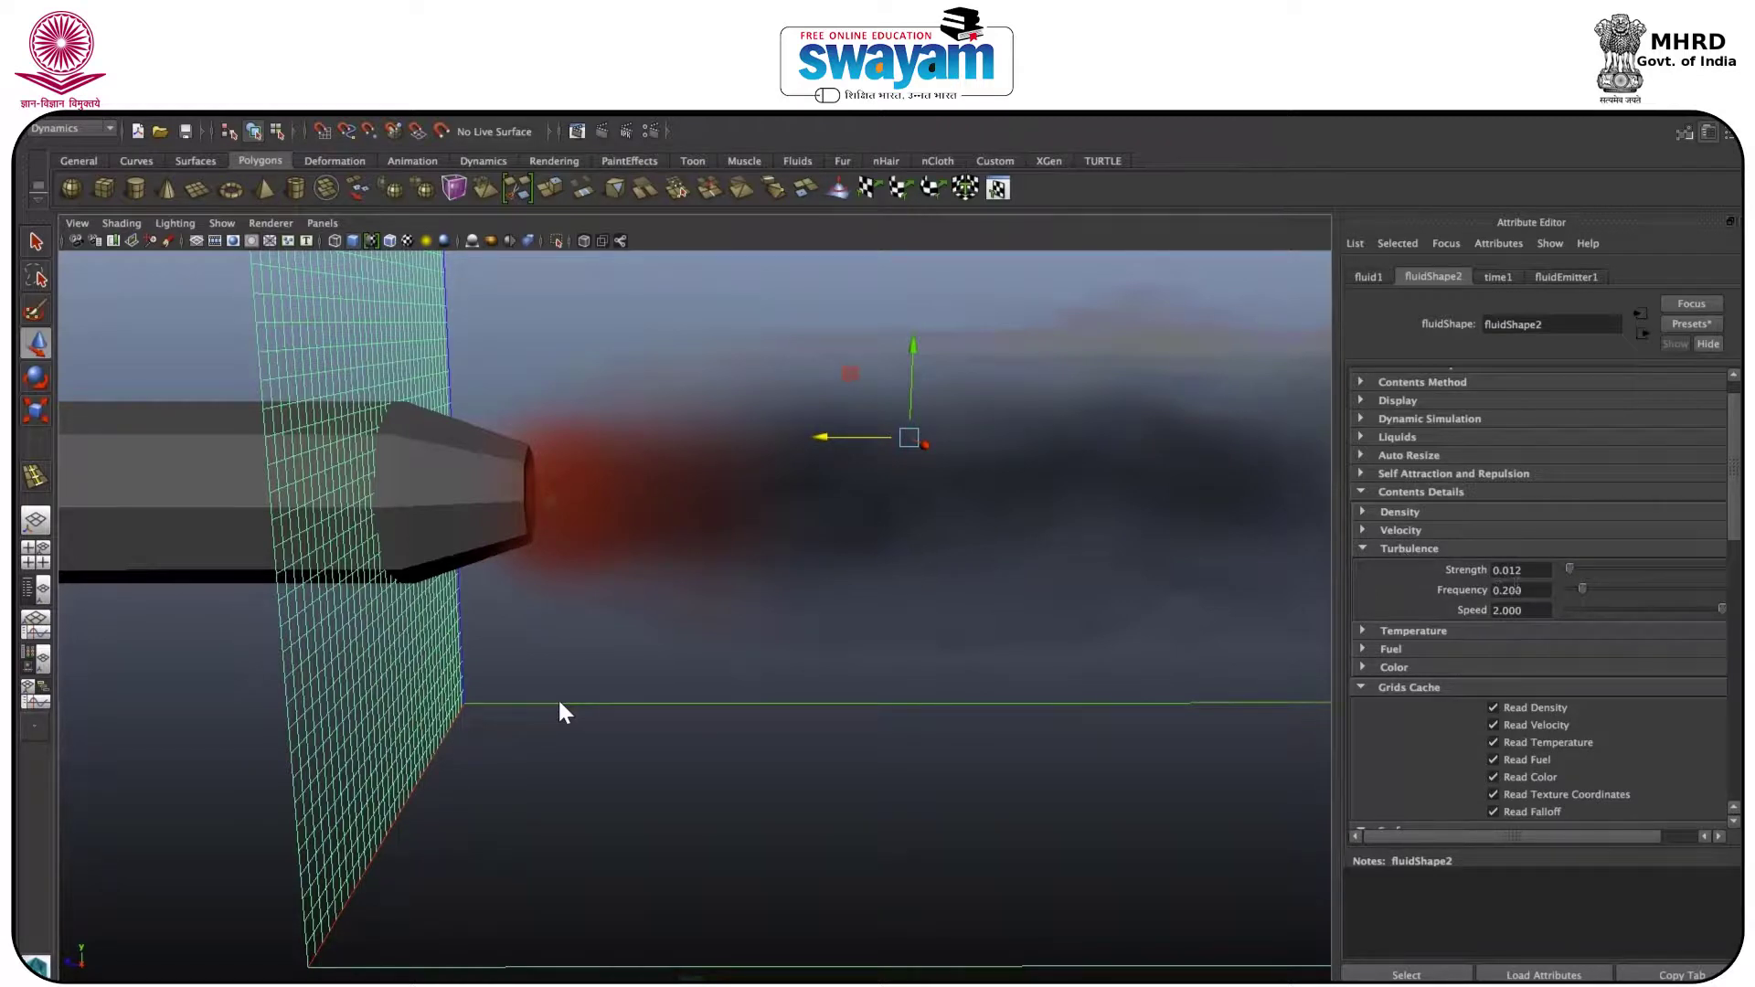
{"action": "left_click_drag", "start_coordinate": [1581, 590], "coordinate": [1654, 590]}
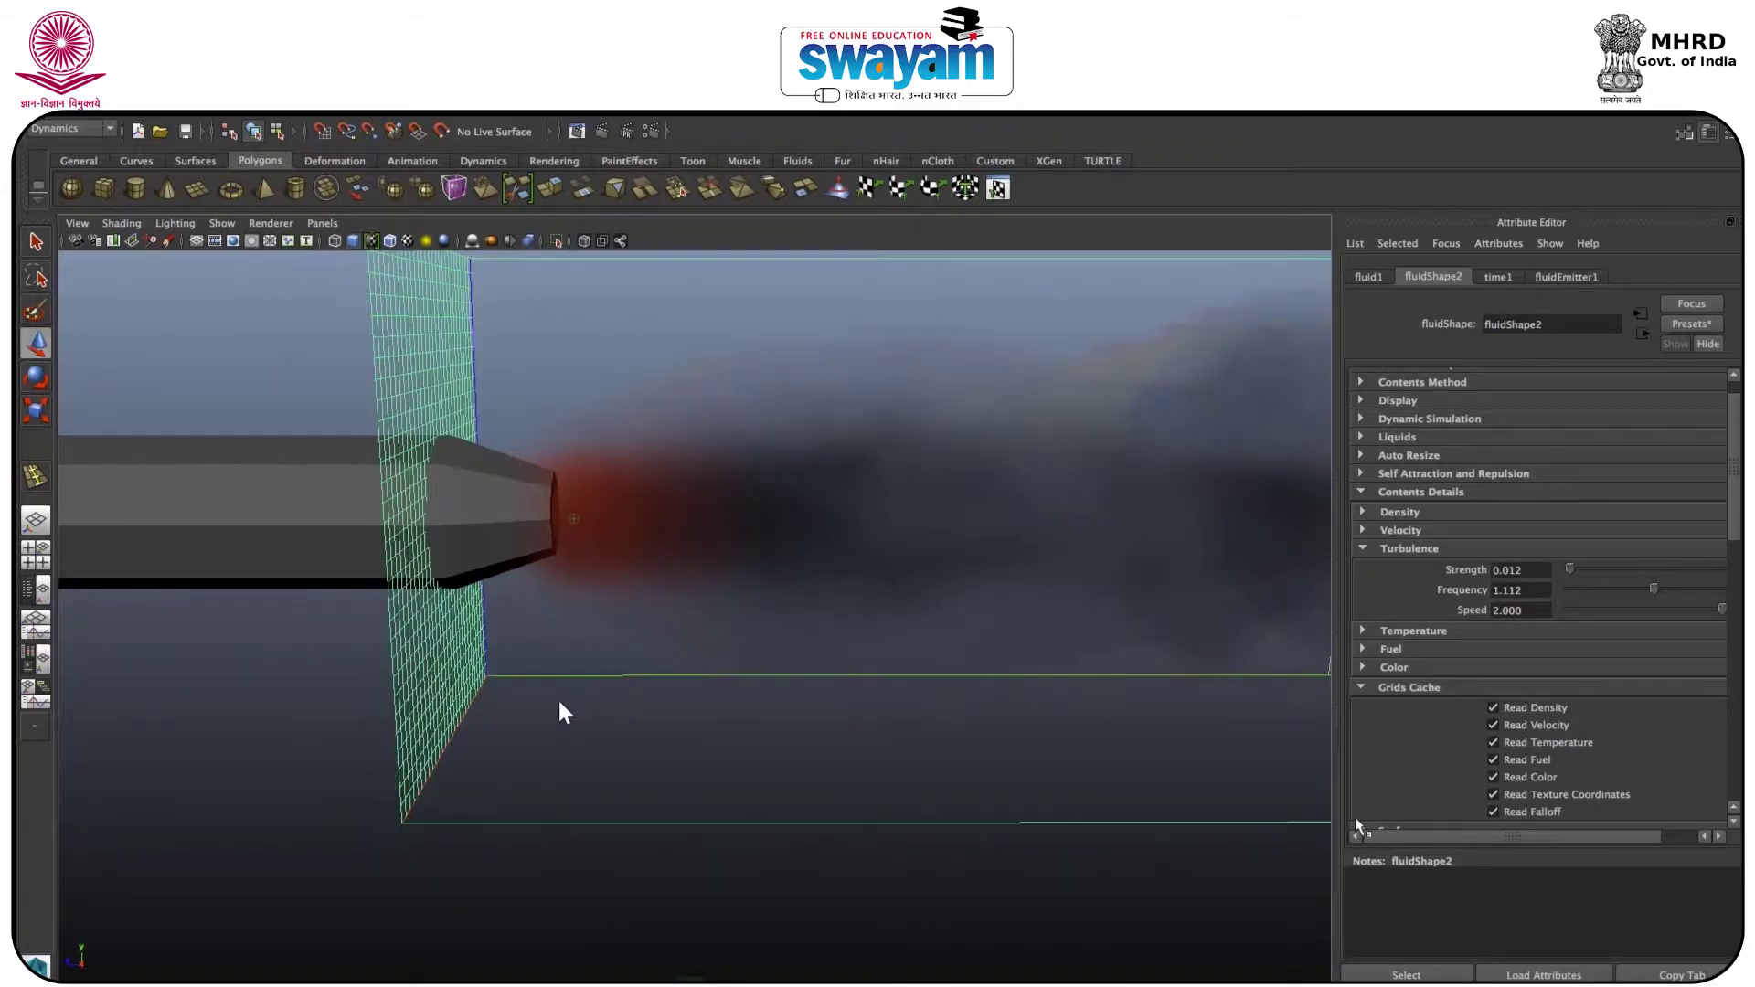
- Play the simulation and tumble and dolly the view close to the smoking nozzle
{"action": "key", "text": "Escape"}
{"action": "scroll", "coordinate": [1028, 643], "scroll_direction": "down", "scroll_amount": 5}
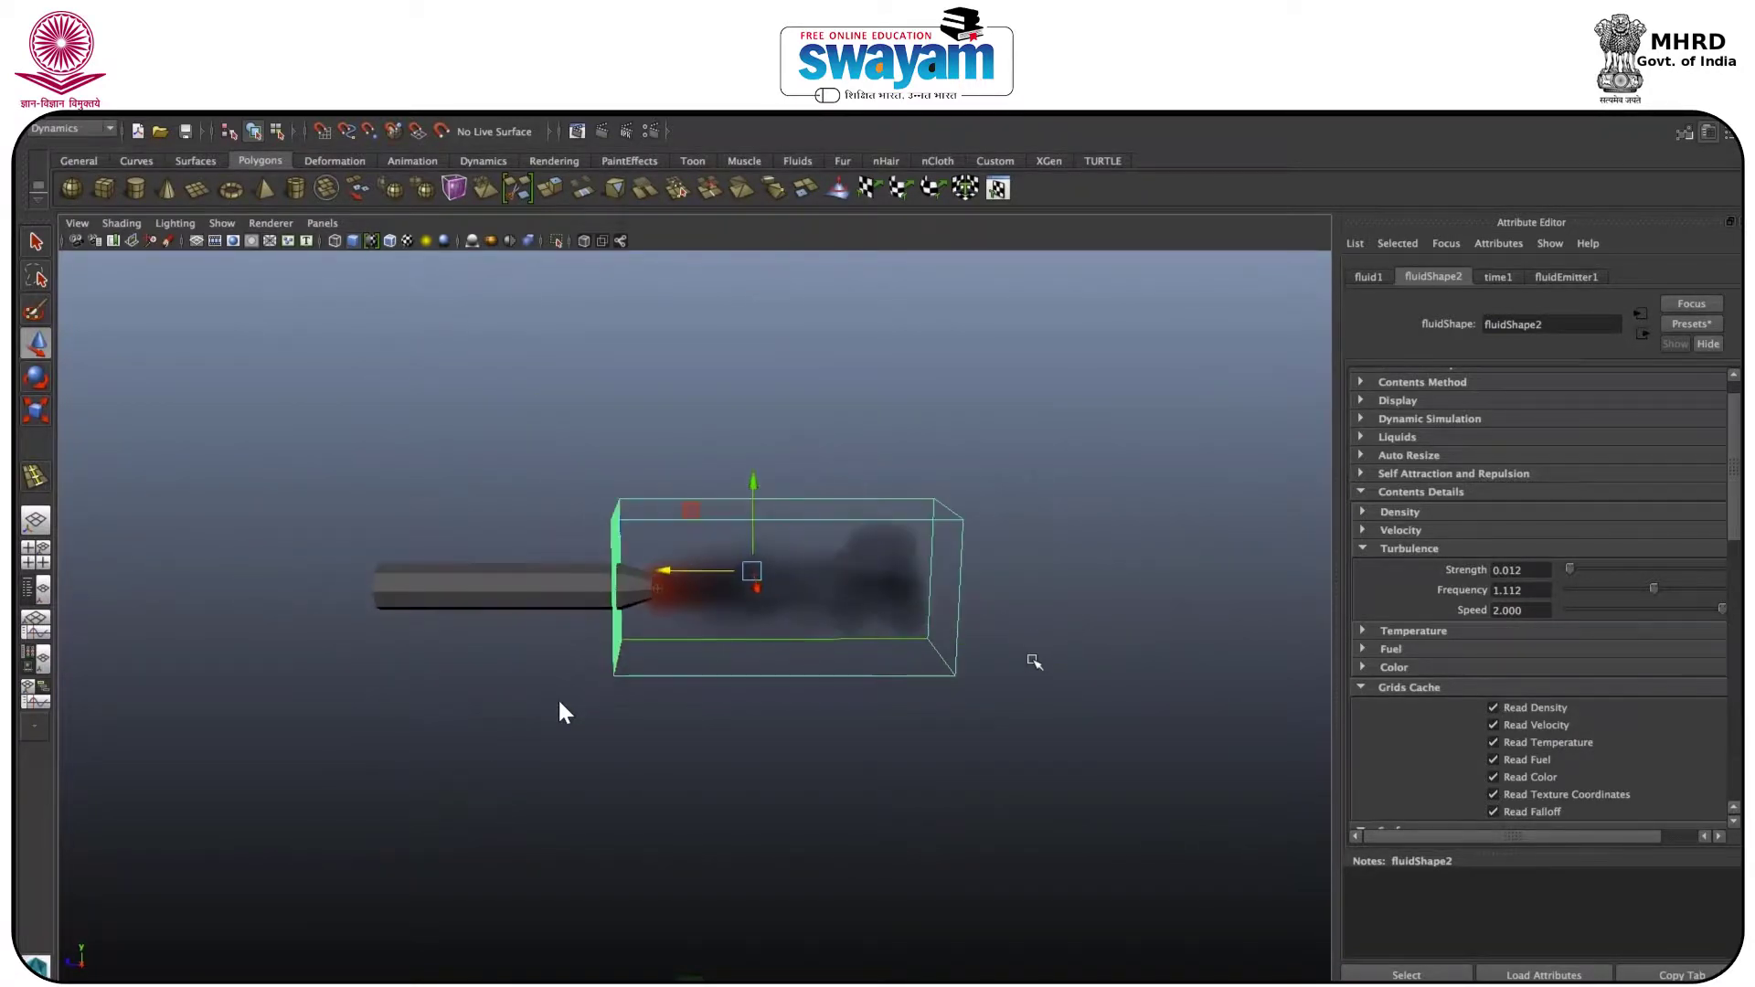
{"action": "left_click_drag", "start_coordinate": [1024, 662], "coordinate": [979, 647], "text": "alt"}
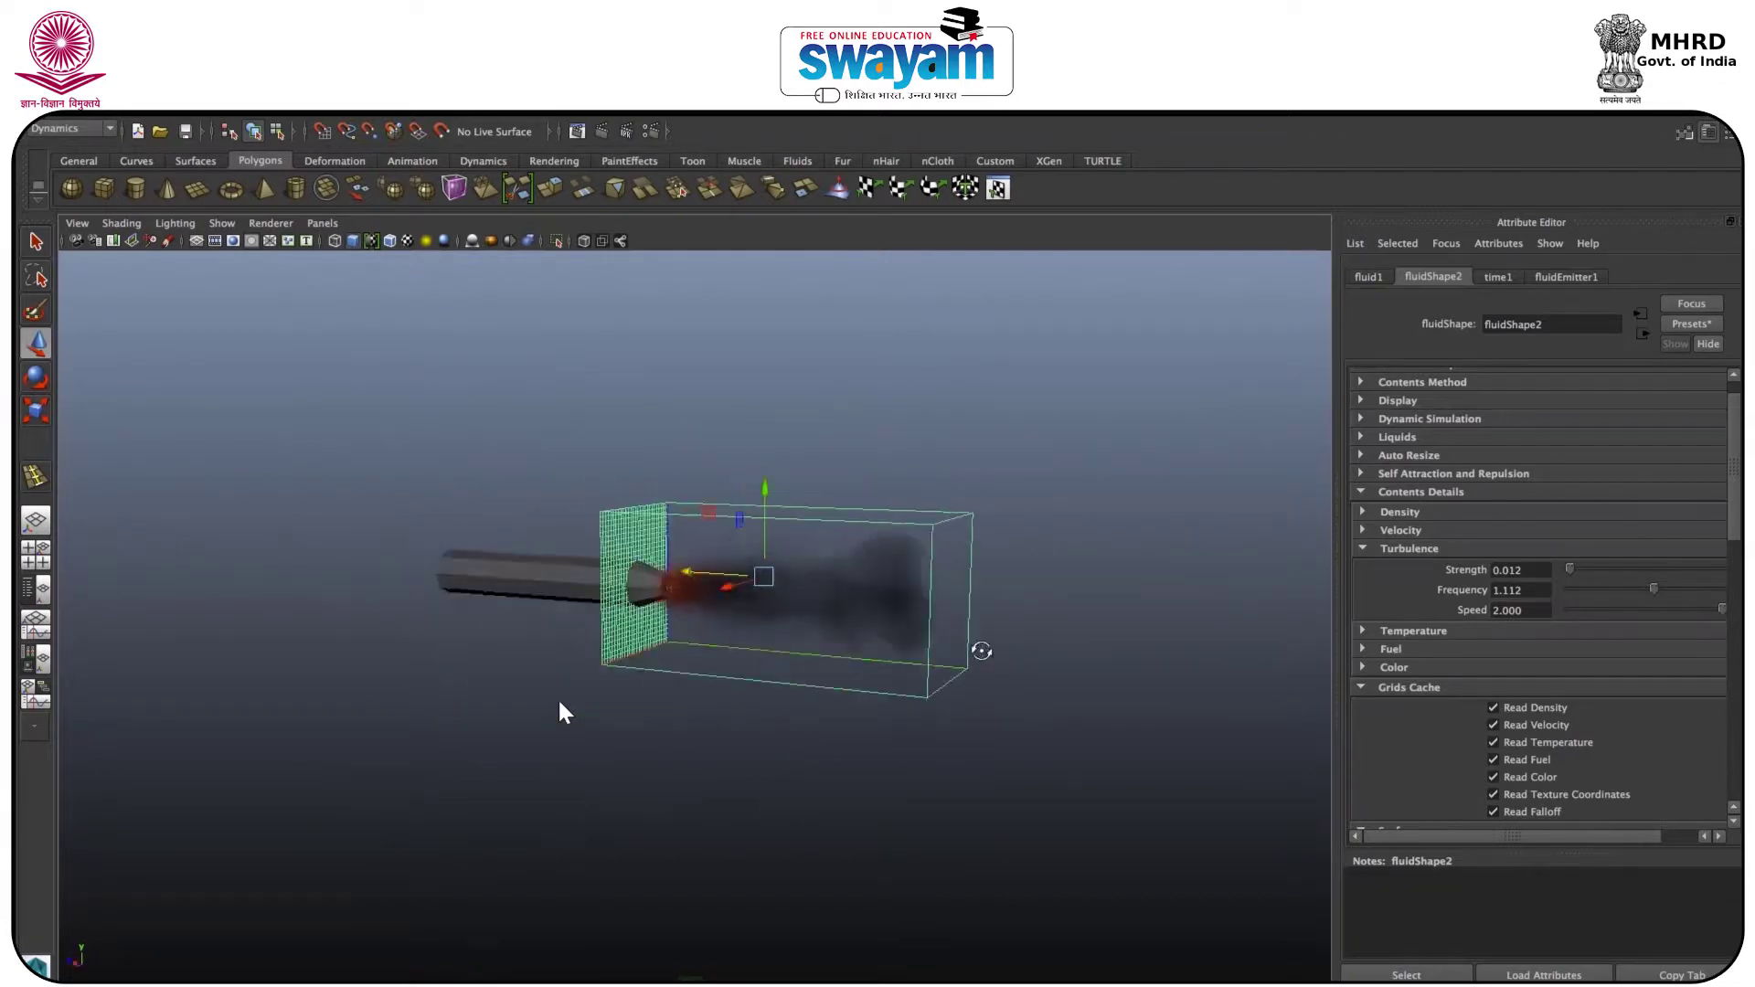
{"action": "scroll", "coordinate": [713, 502], "scroll_direction": "up", "scroll_amount": 5}
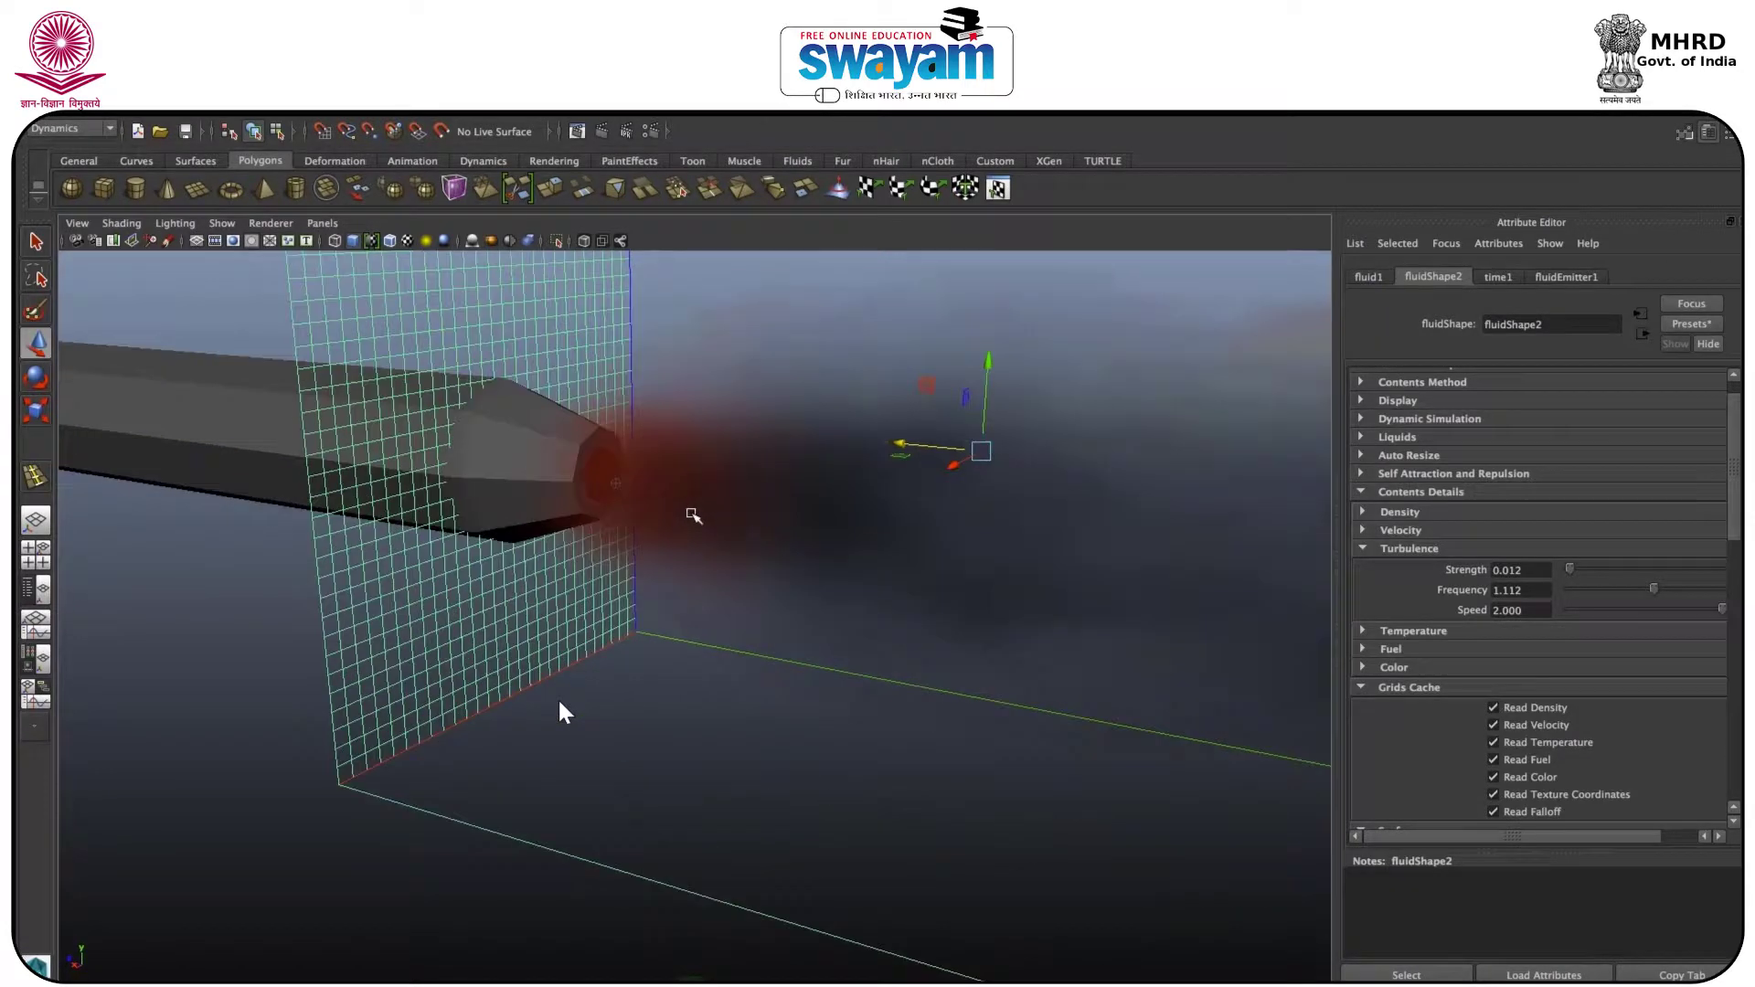
{"action": "left_click_drag", "start_coordinate": [693, 505], "coordinate": [807, 478], "text": "alt"}
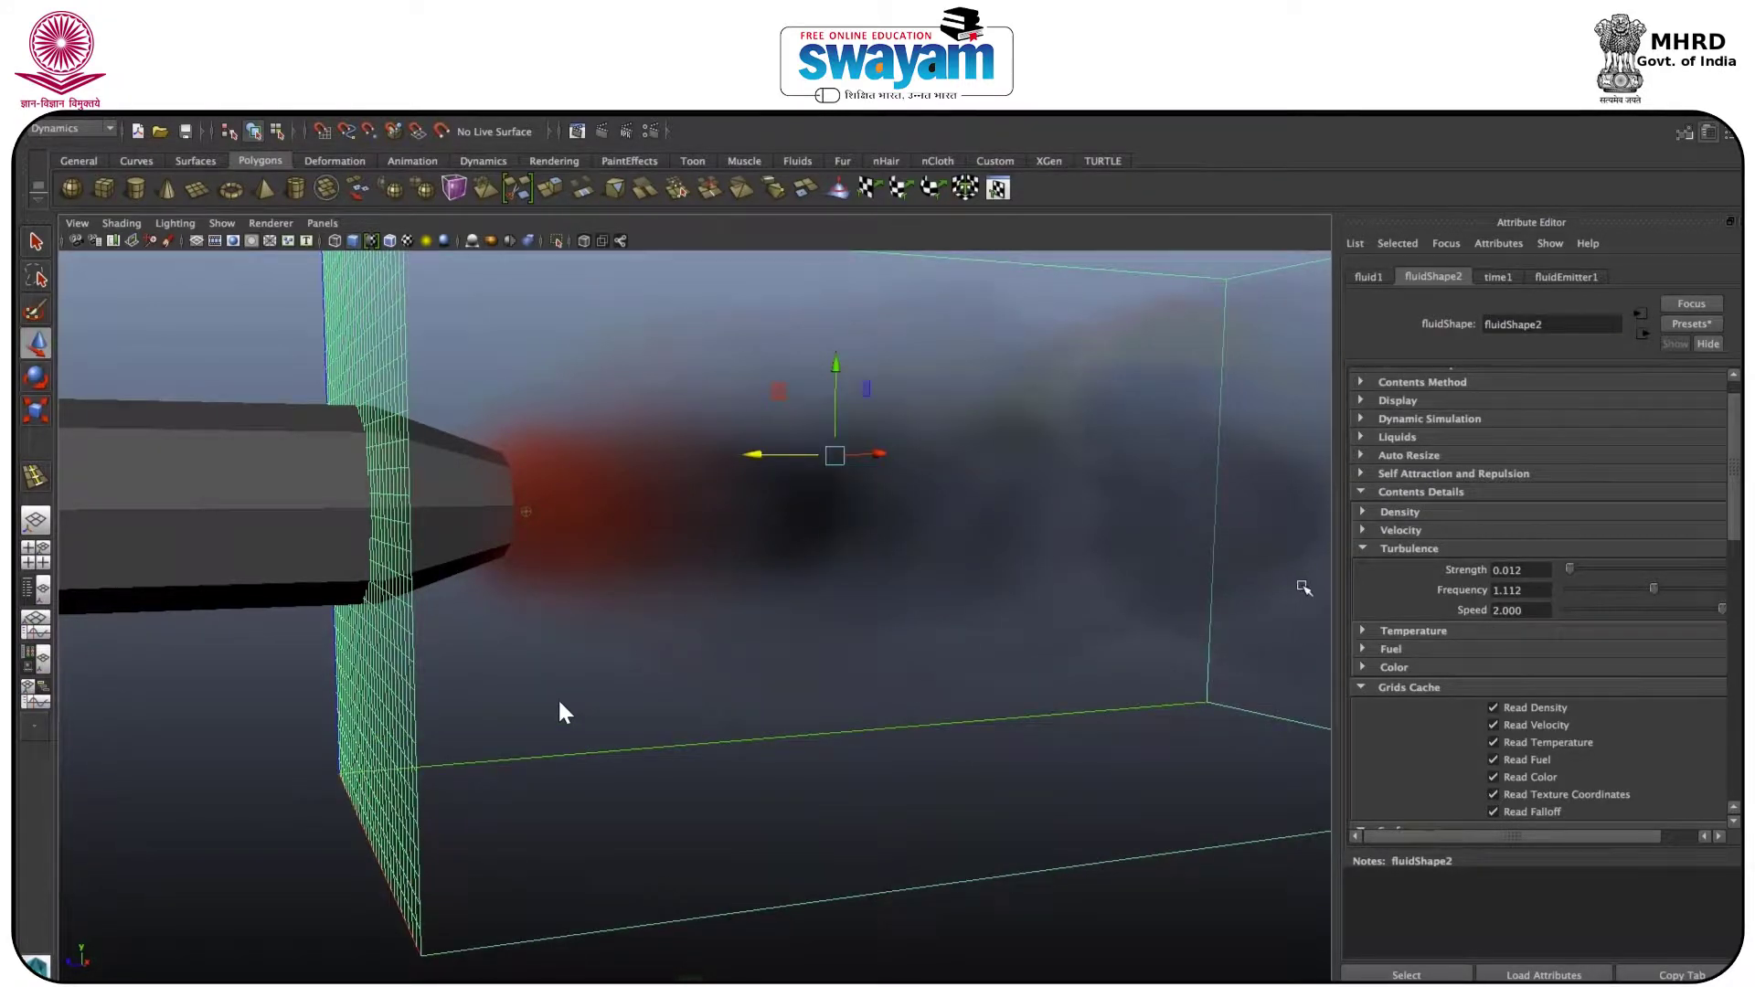
- Open and close the Color and Density settings again
{"action": "left_click", "coordinate": [1412, 667]}
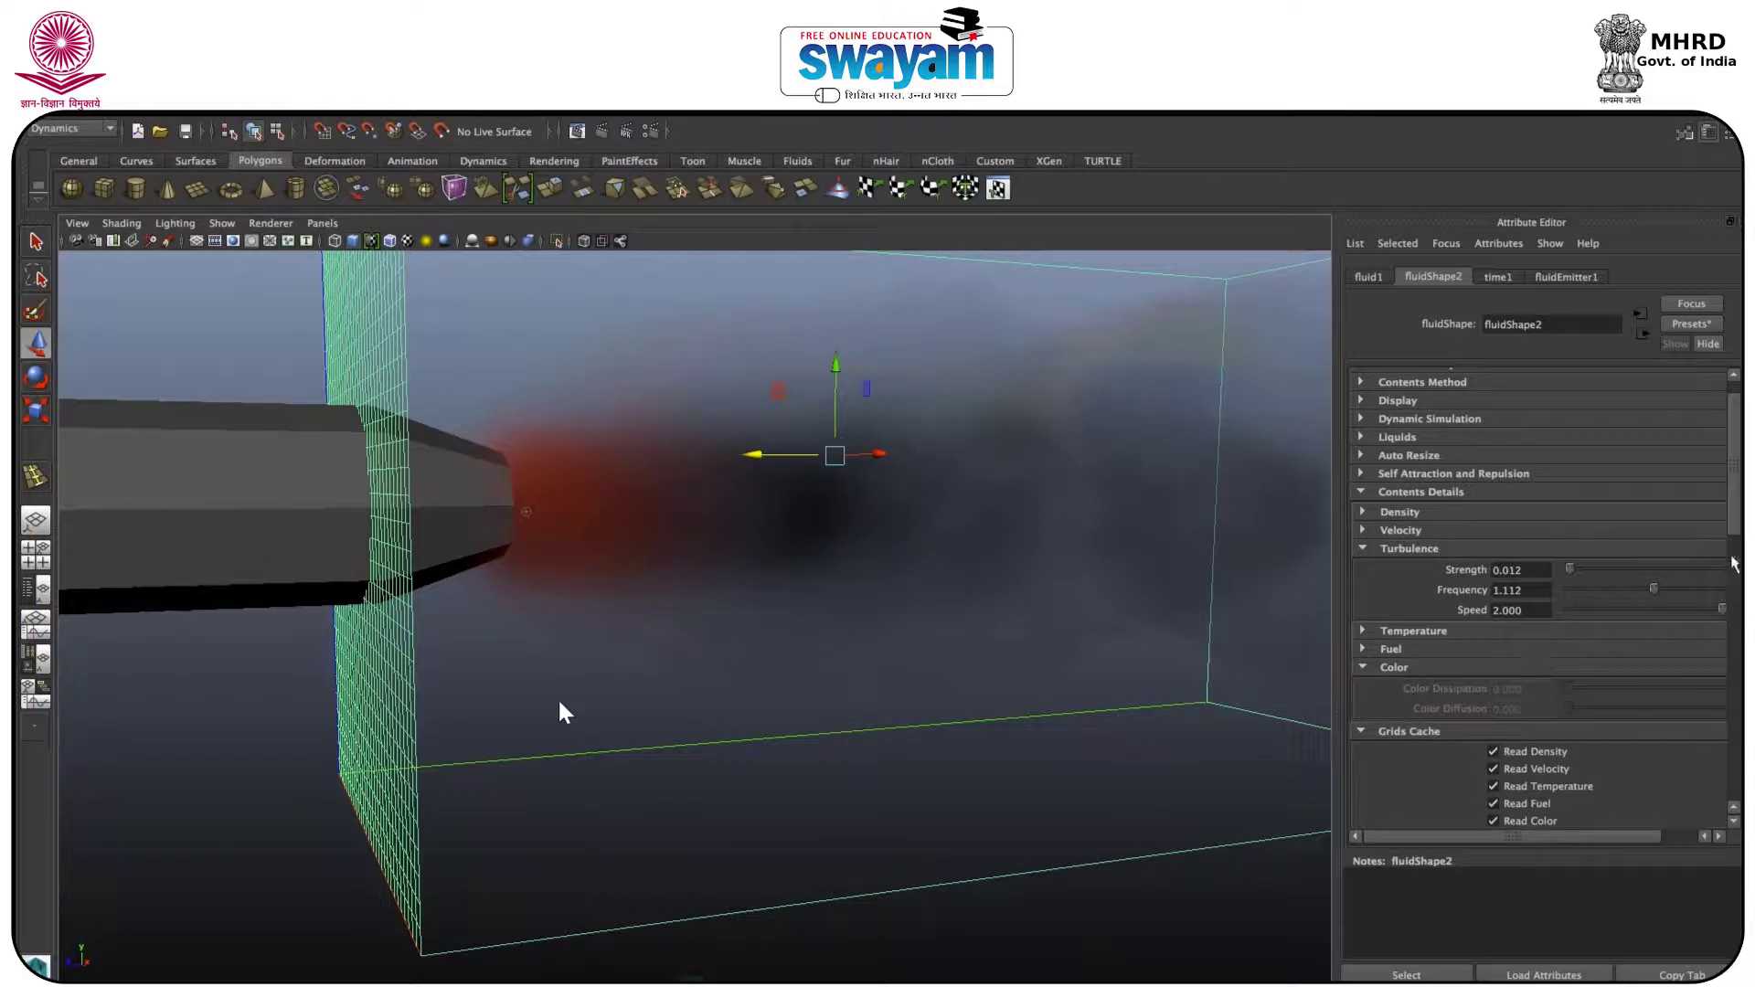
{"action": "left_click", "coordinate": [1448, 673]}
{"action": "left_click", "coordinate": [1414, 512]}
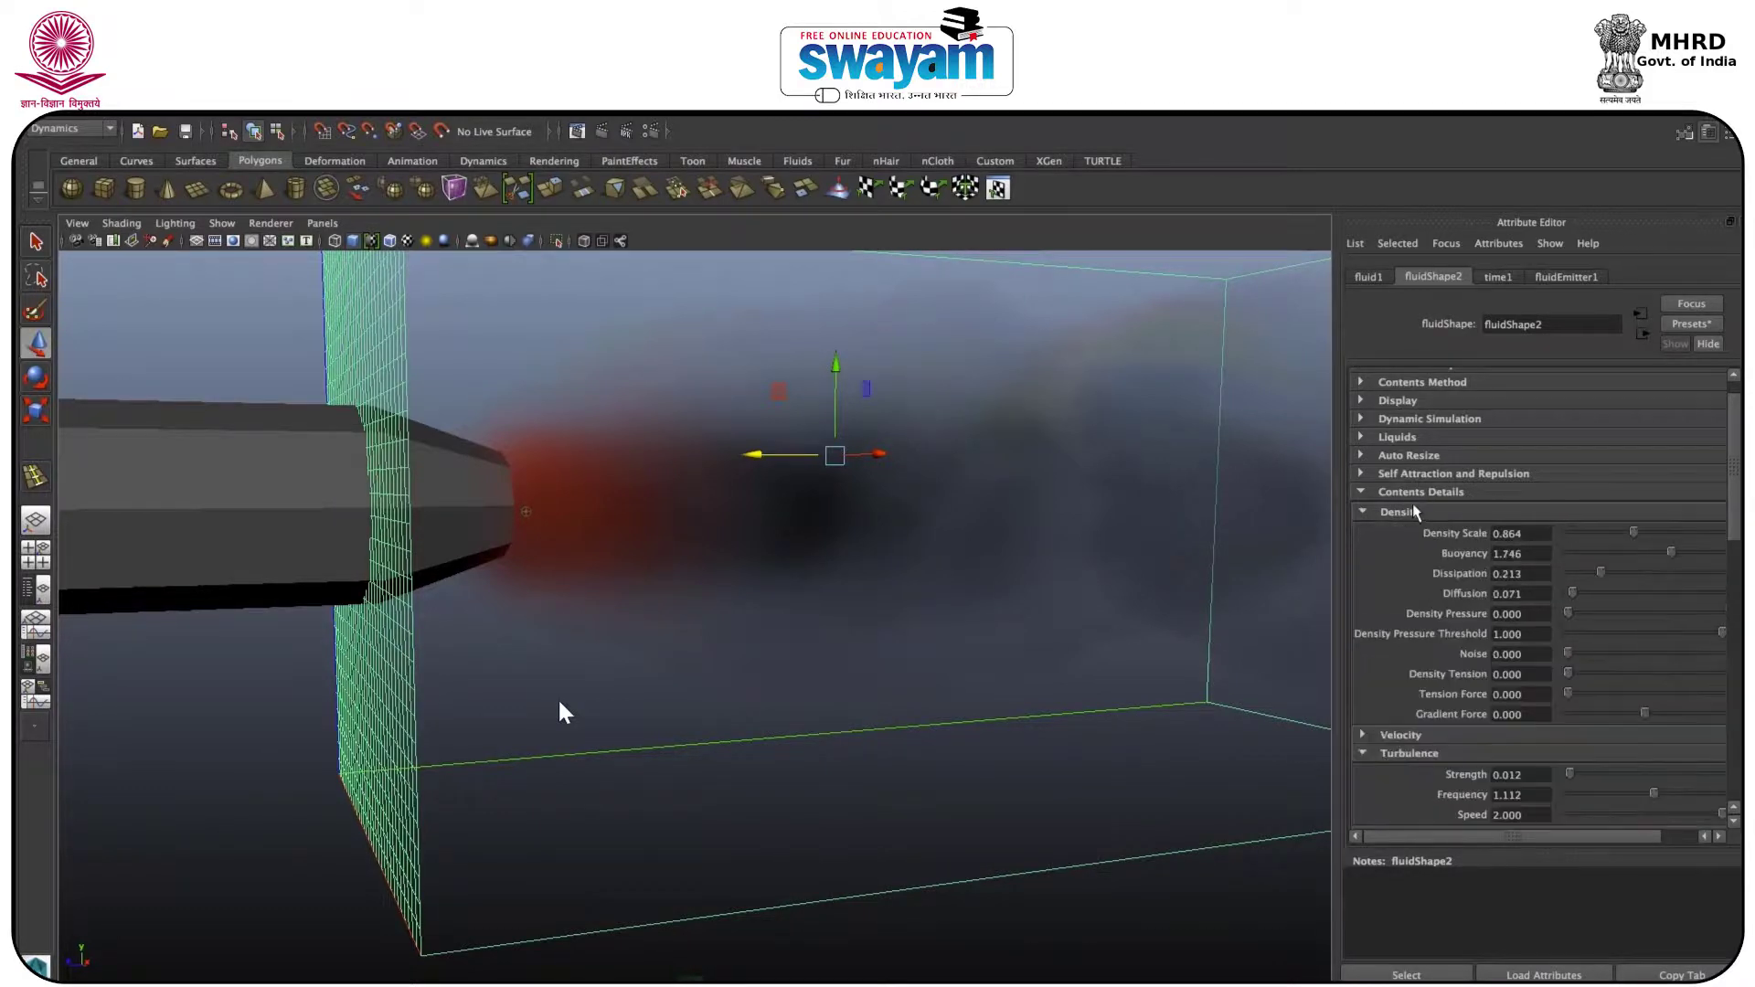
{"action": "left_click", "coordinate": [1415, 514]}
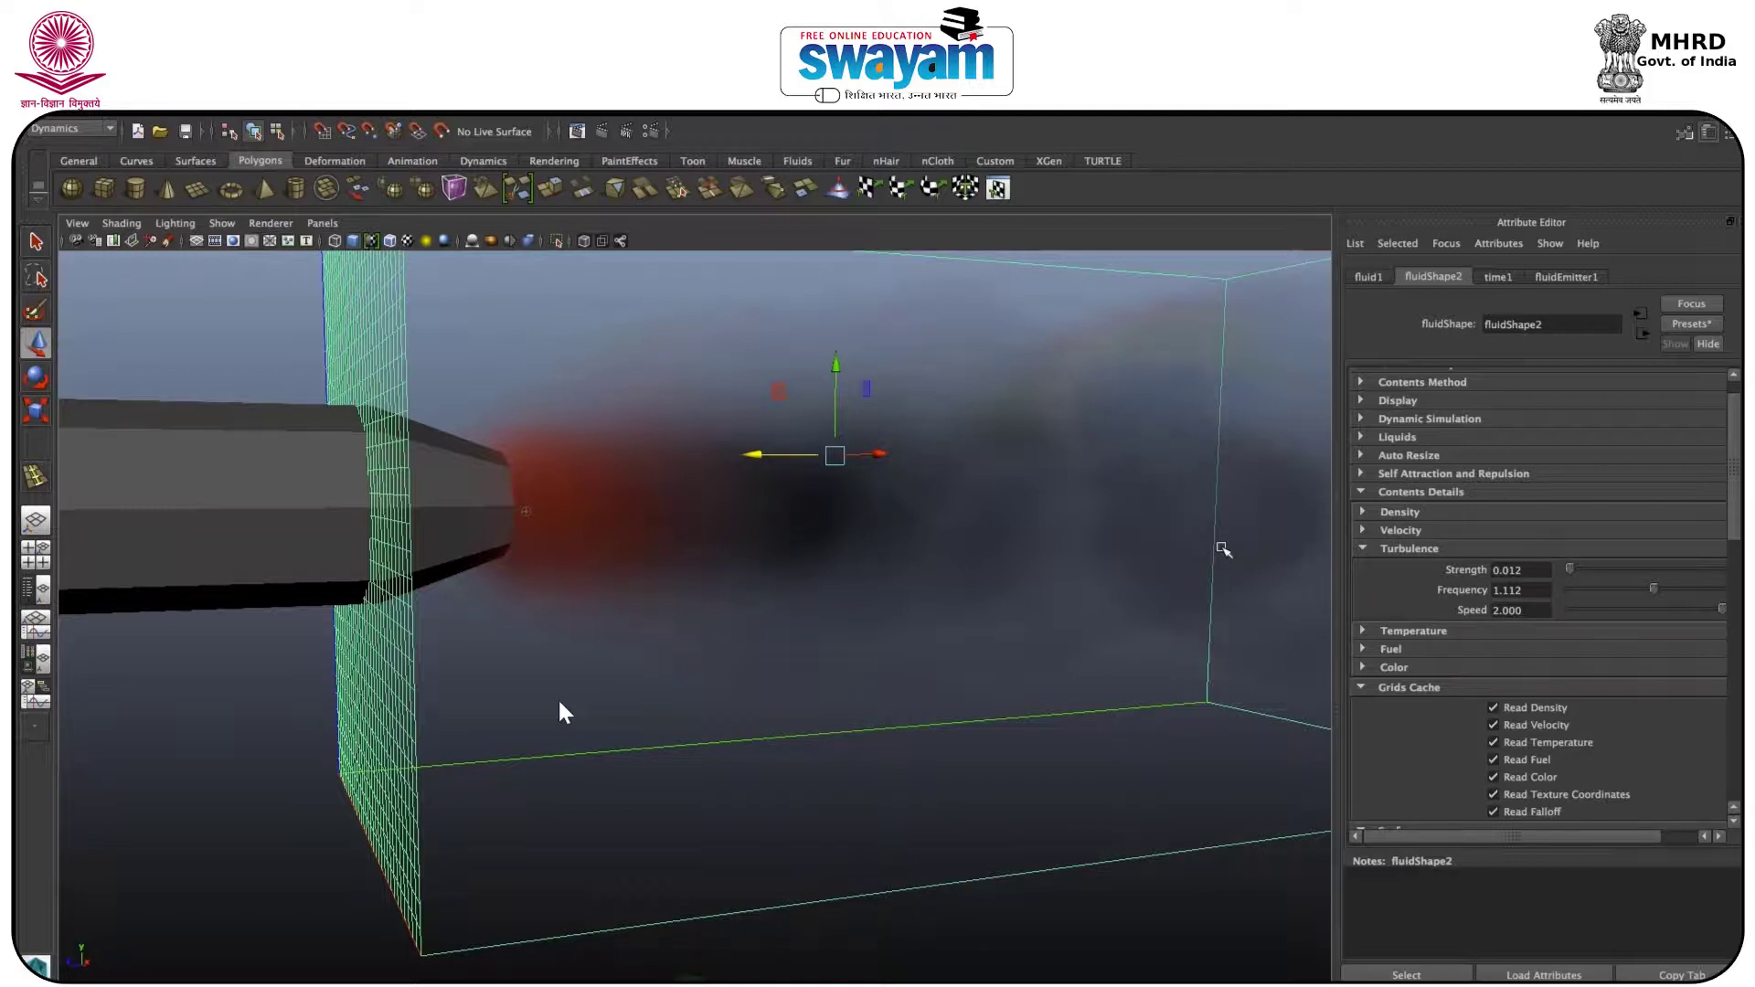
- Collapse Turbulence, Grids Cache, Surface, Output Mesh, Shading and Shading Quality groups
{"action": "left_click", "coordinate": [1392, 550]}
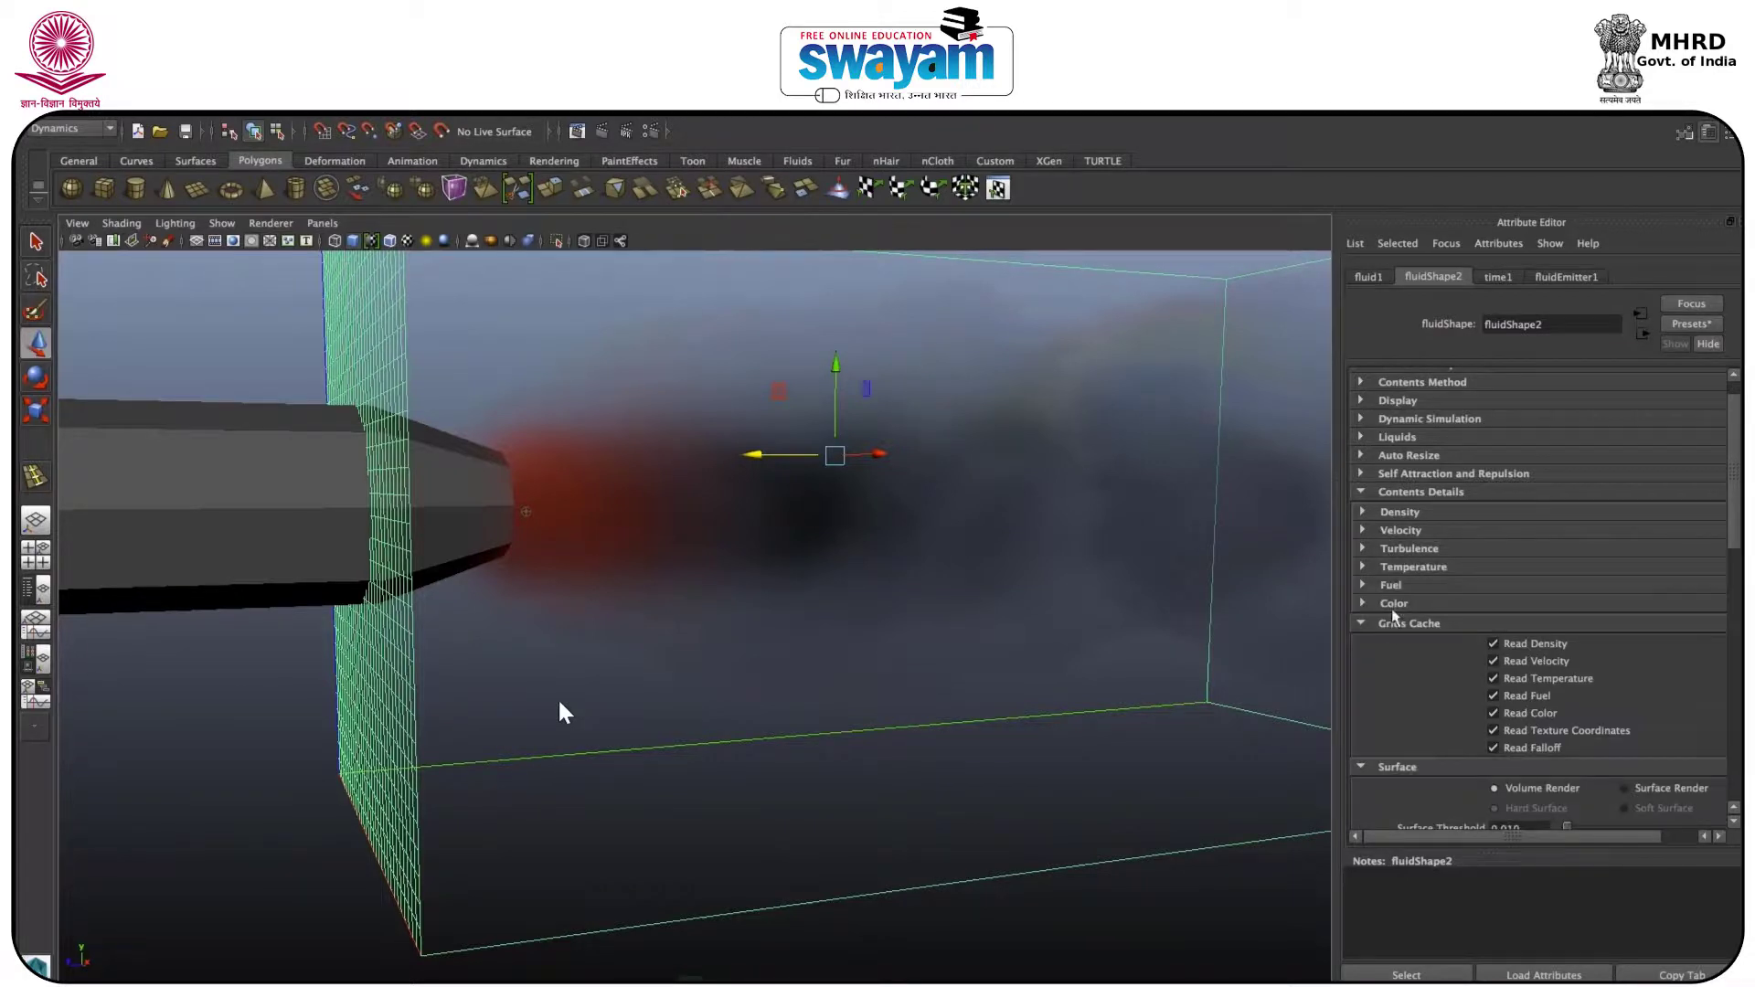
{"action": "left_click", "coordinate": [1388, 627]}
{"action": "left_click", "coordinate": [1396, 643]}
{"action": "left_click", "coordinate": [1411, 660]}
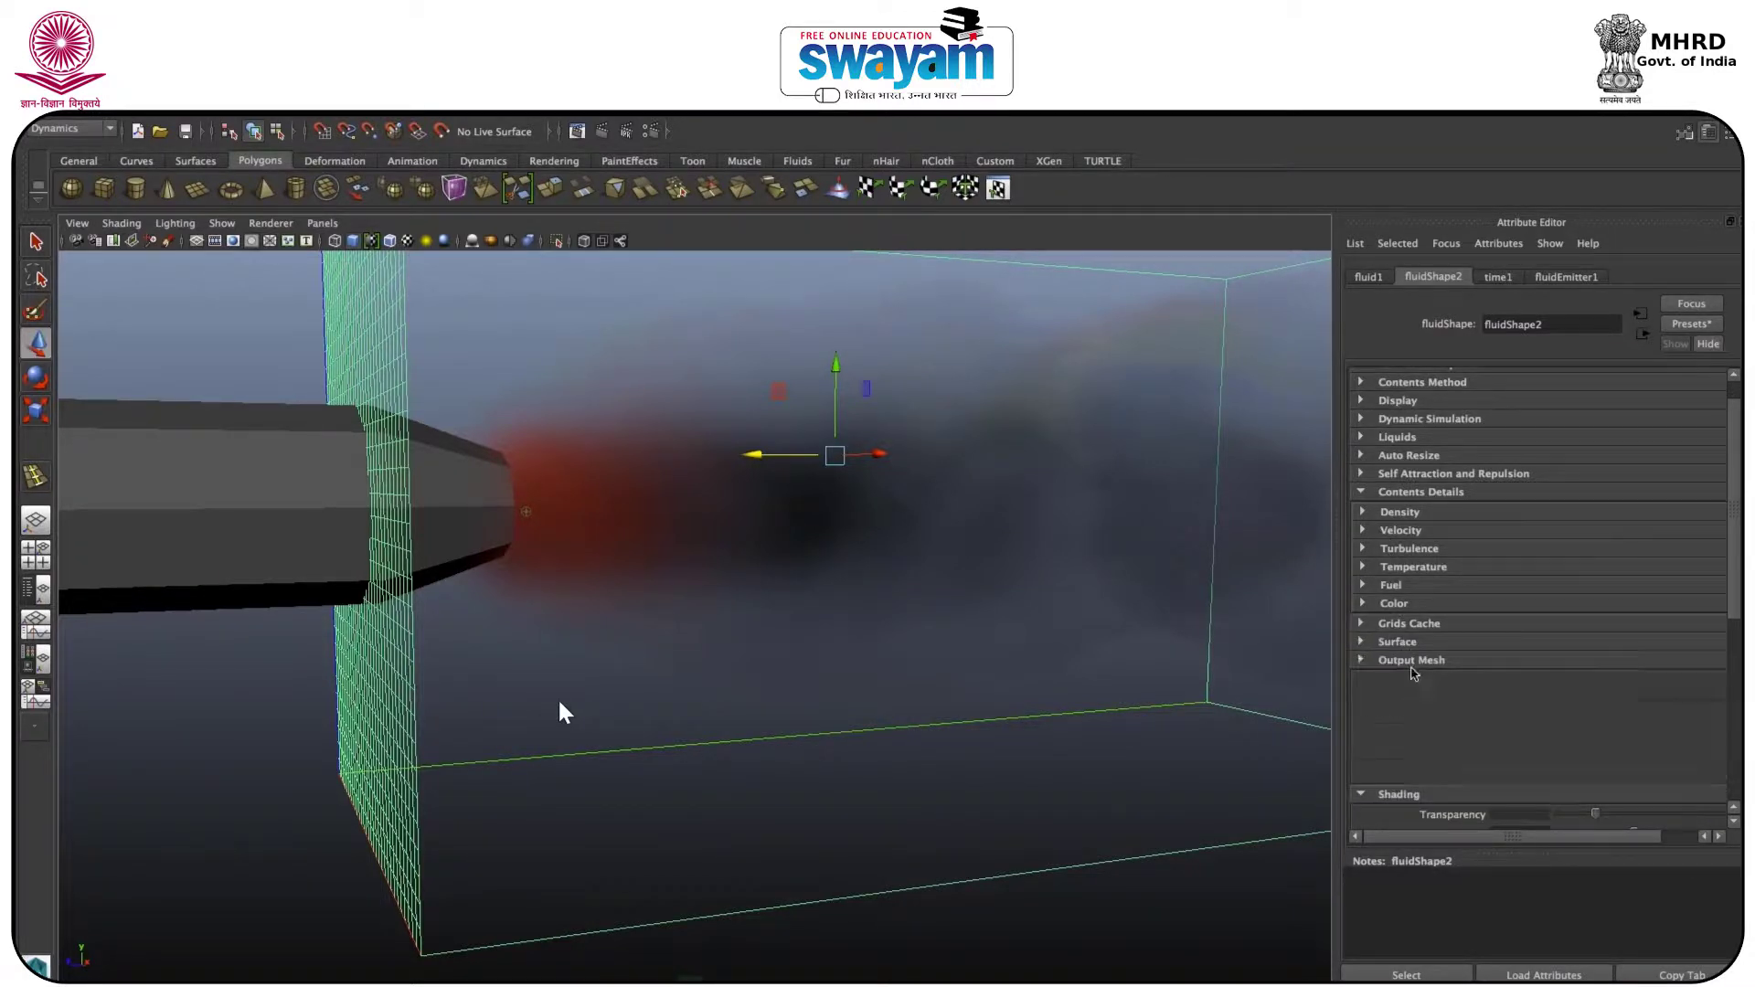
{"action": "left_click", "coordinate": [1404, 680]}
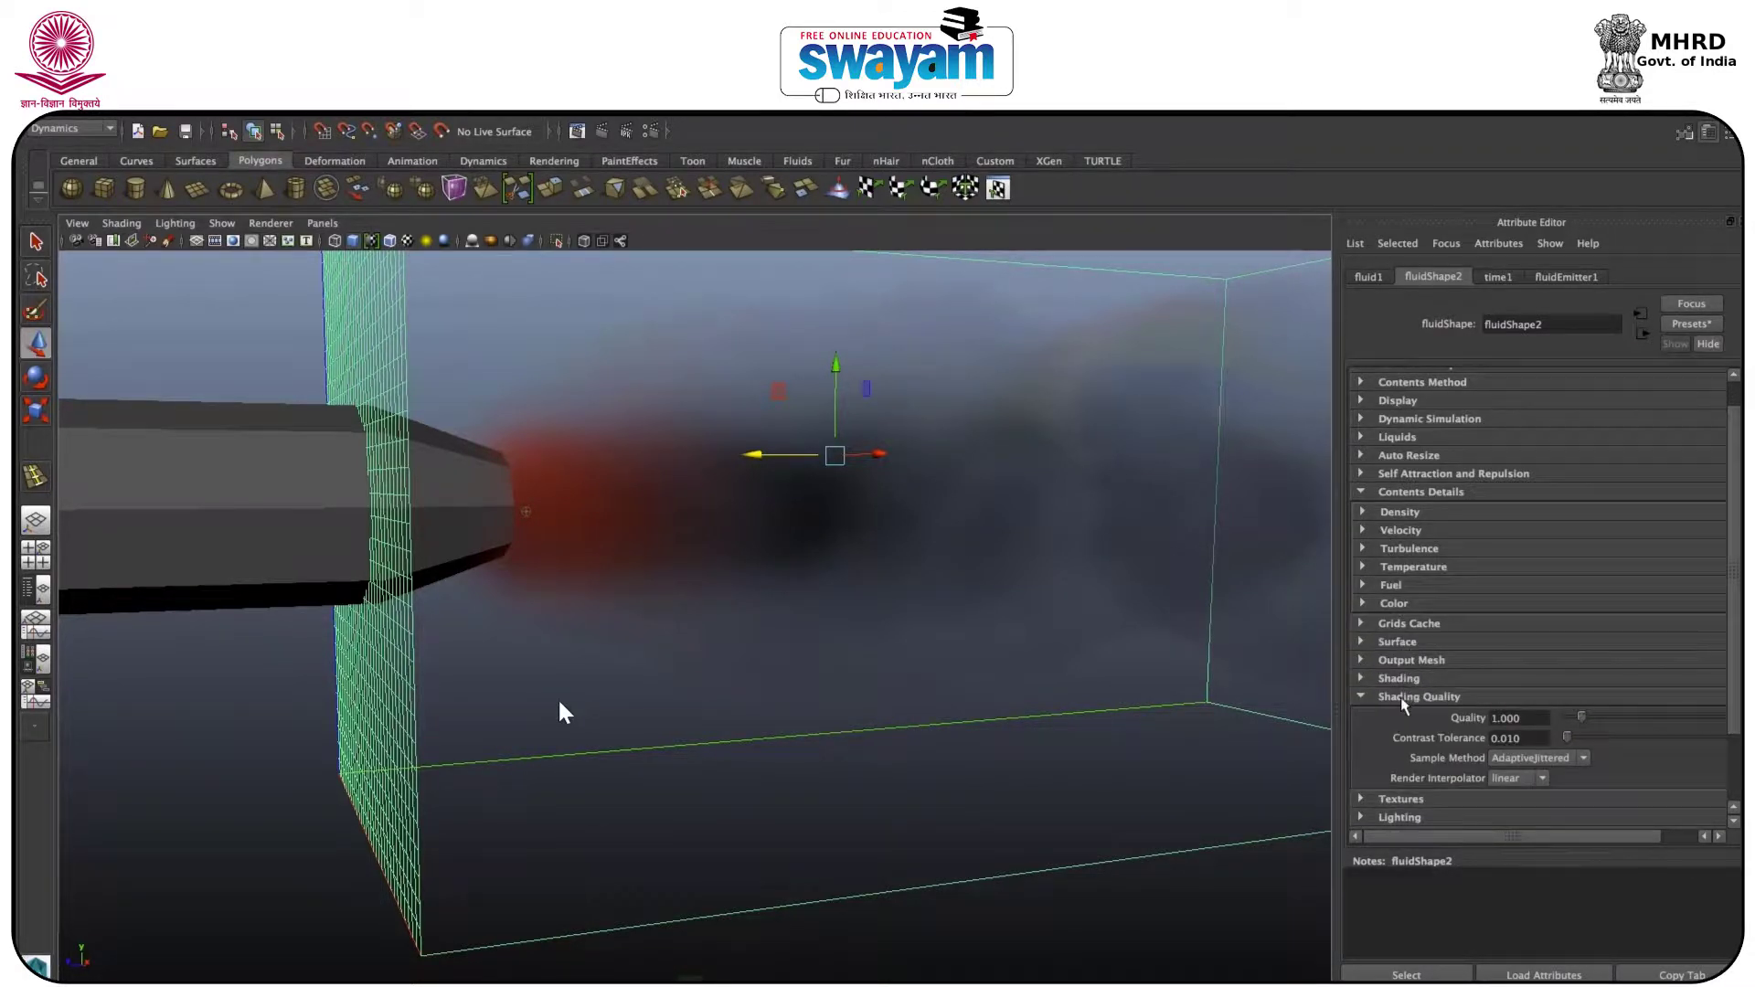
{"action": "left_click", "coordinate": [1405, 700]}
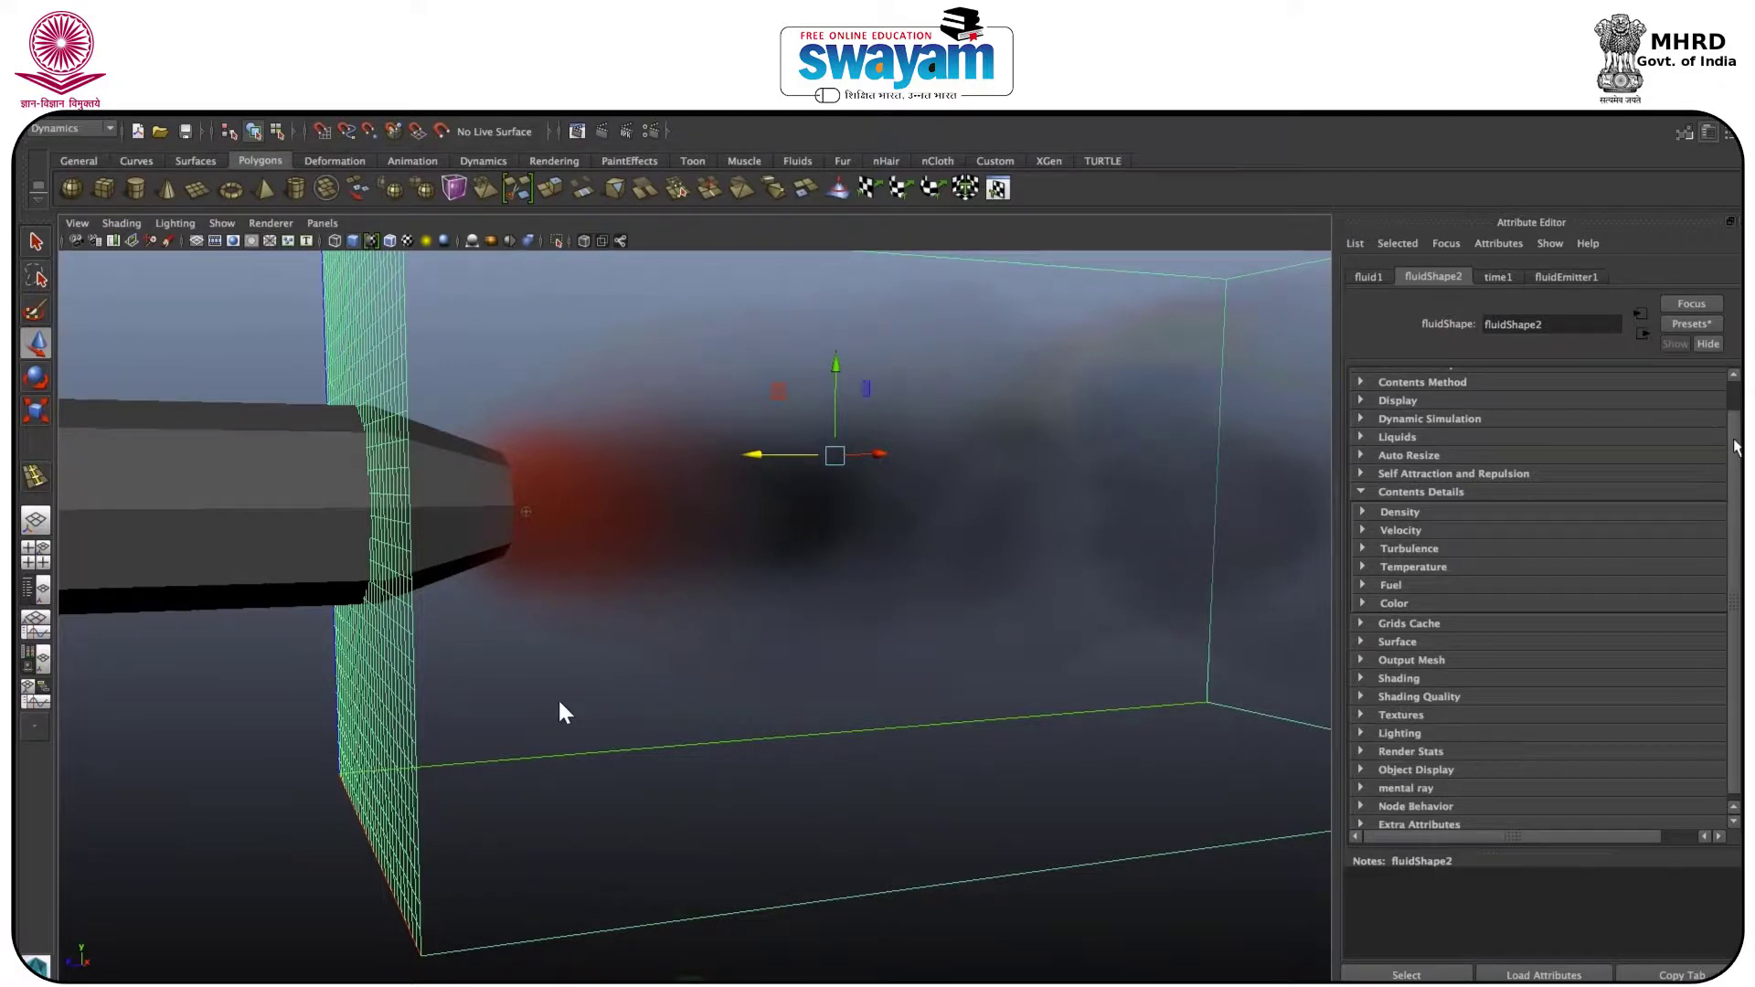
{"action": "scroll", "coordinate": [1737, 447], "scroll_direction": "up", "scroll_amount": 2}
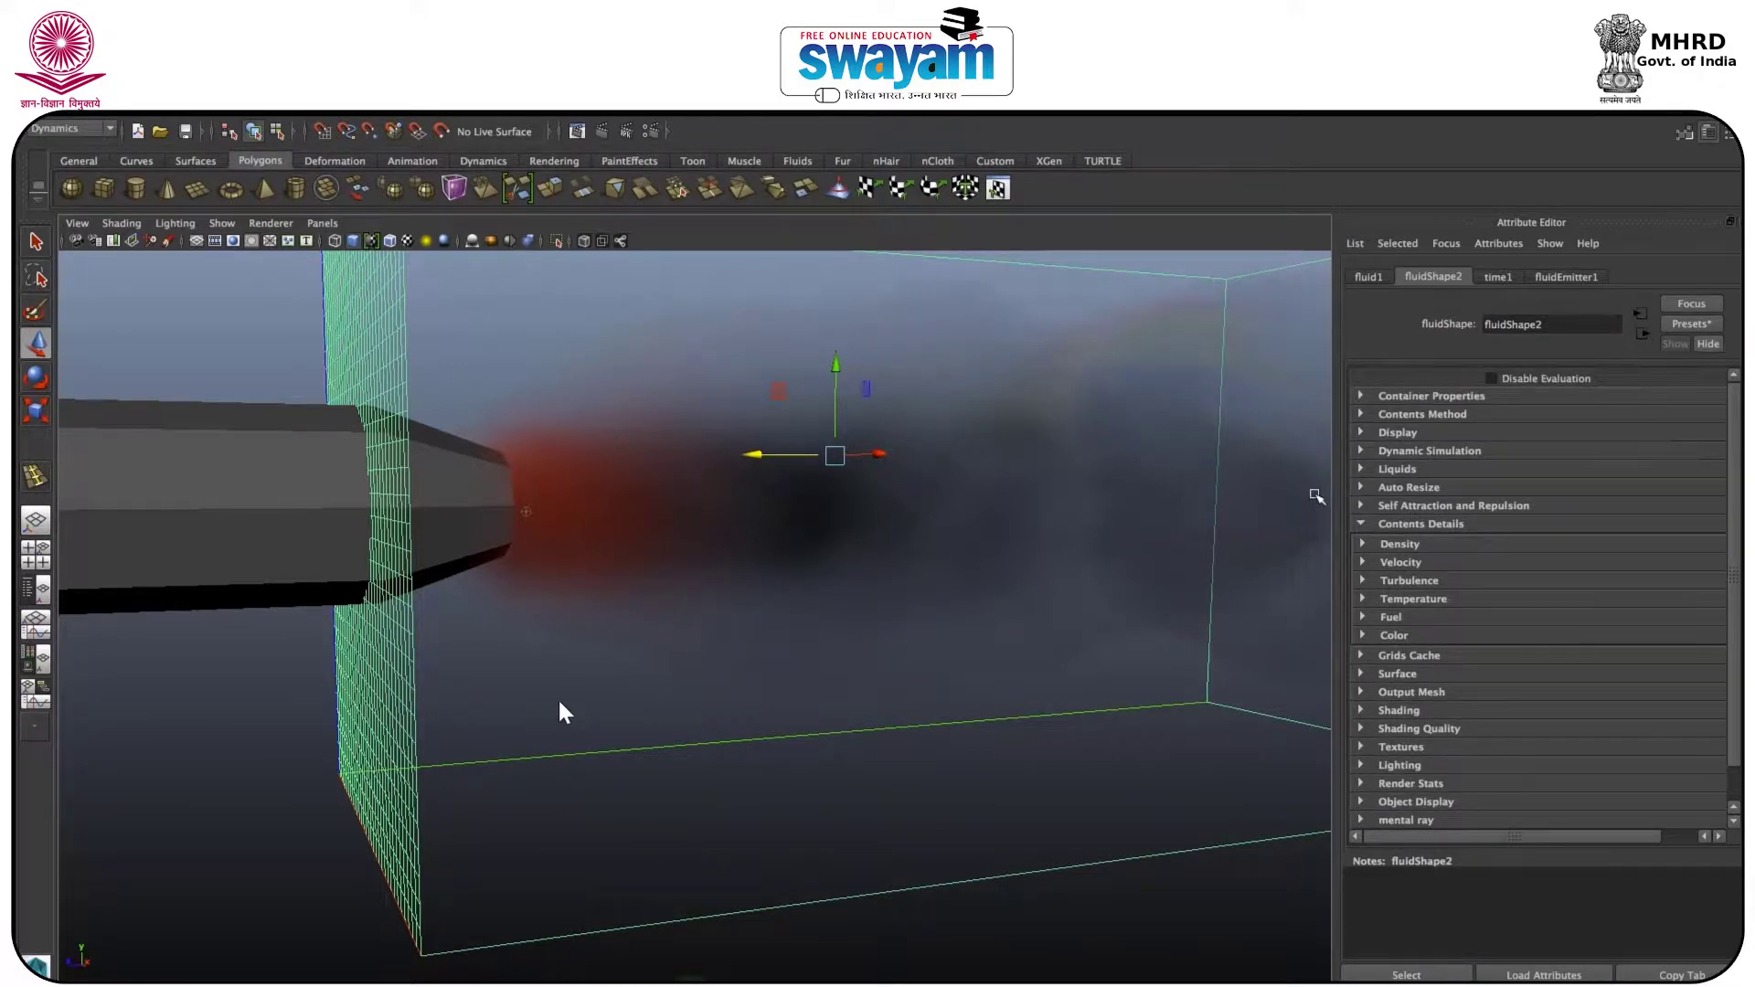
- Lower the Shading Transparency so the smoke turns dark and dense, then replay the simulation
{"action": "left_click", "coordinate": [1413, 524]}
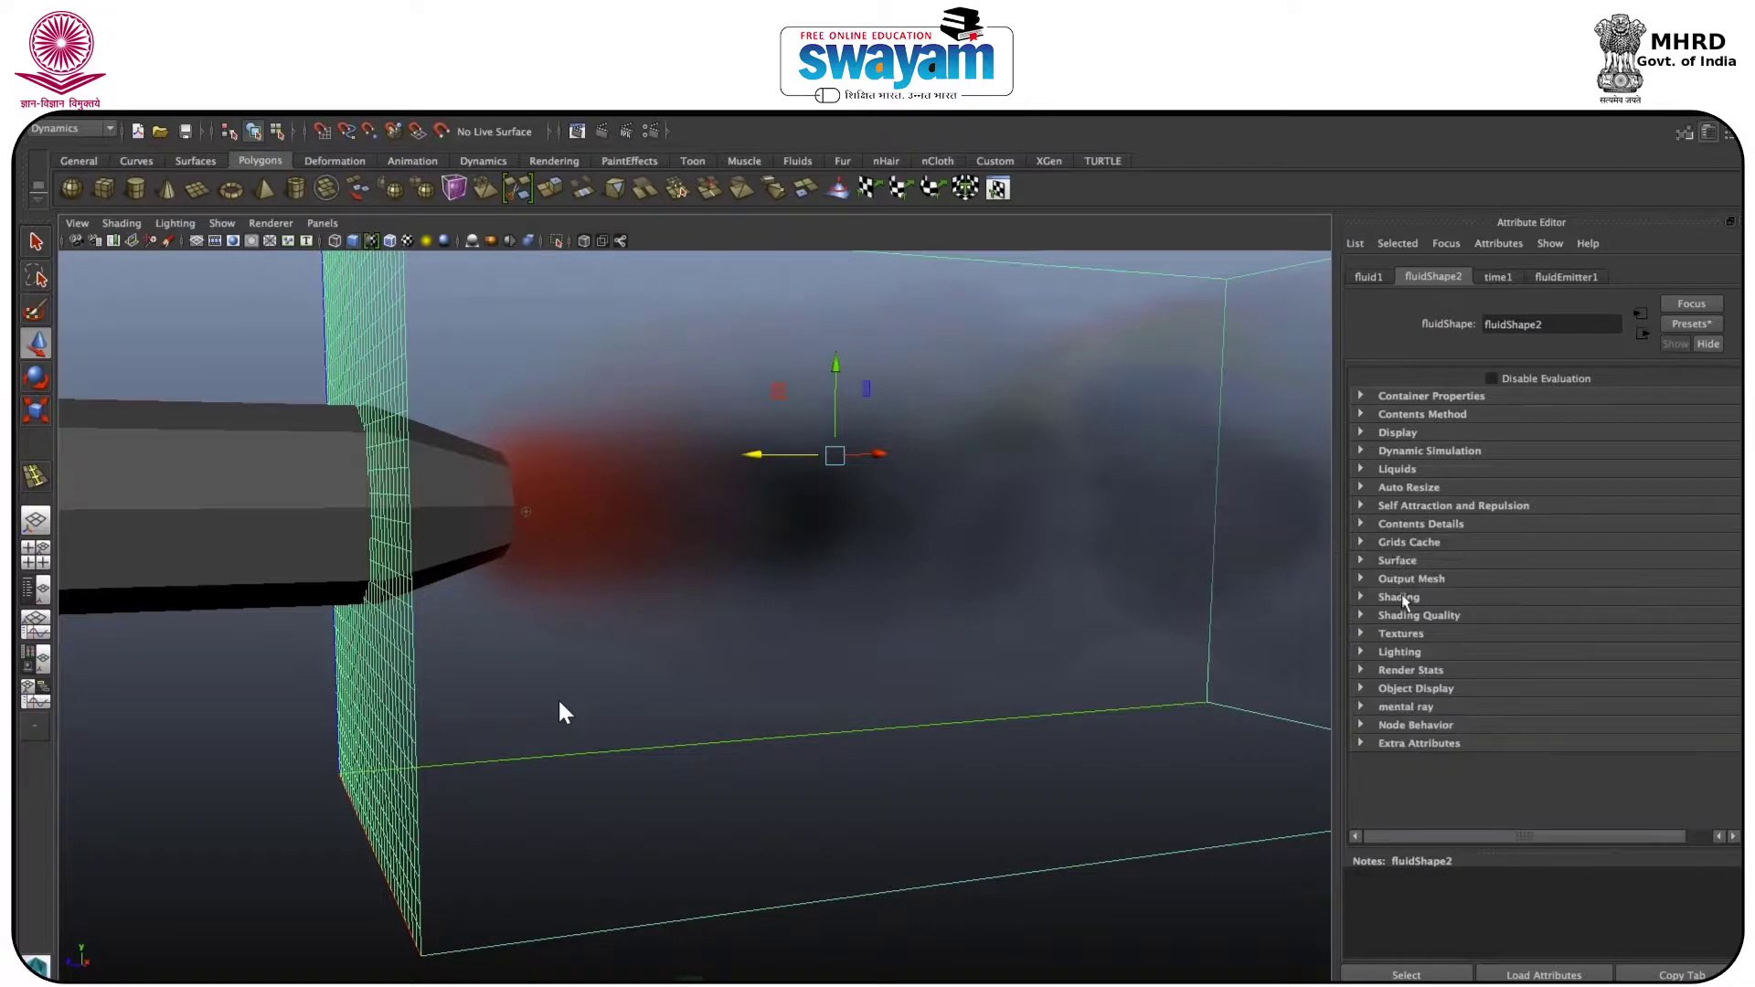
{"action": "left_click", "coordinate": [1402, 598]}
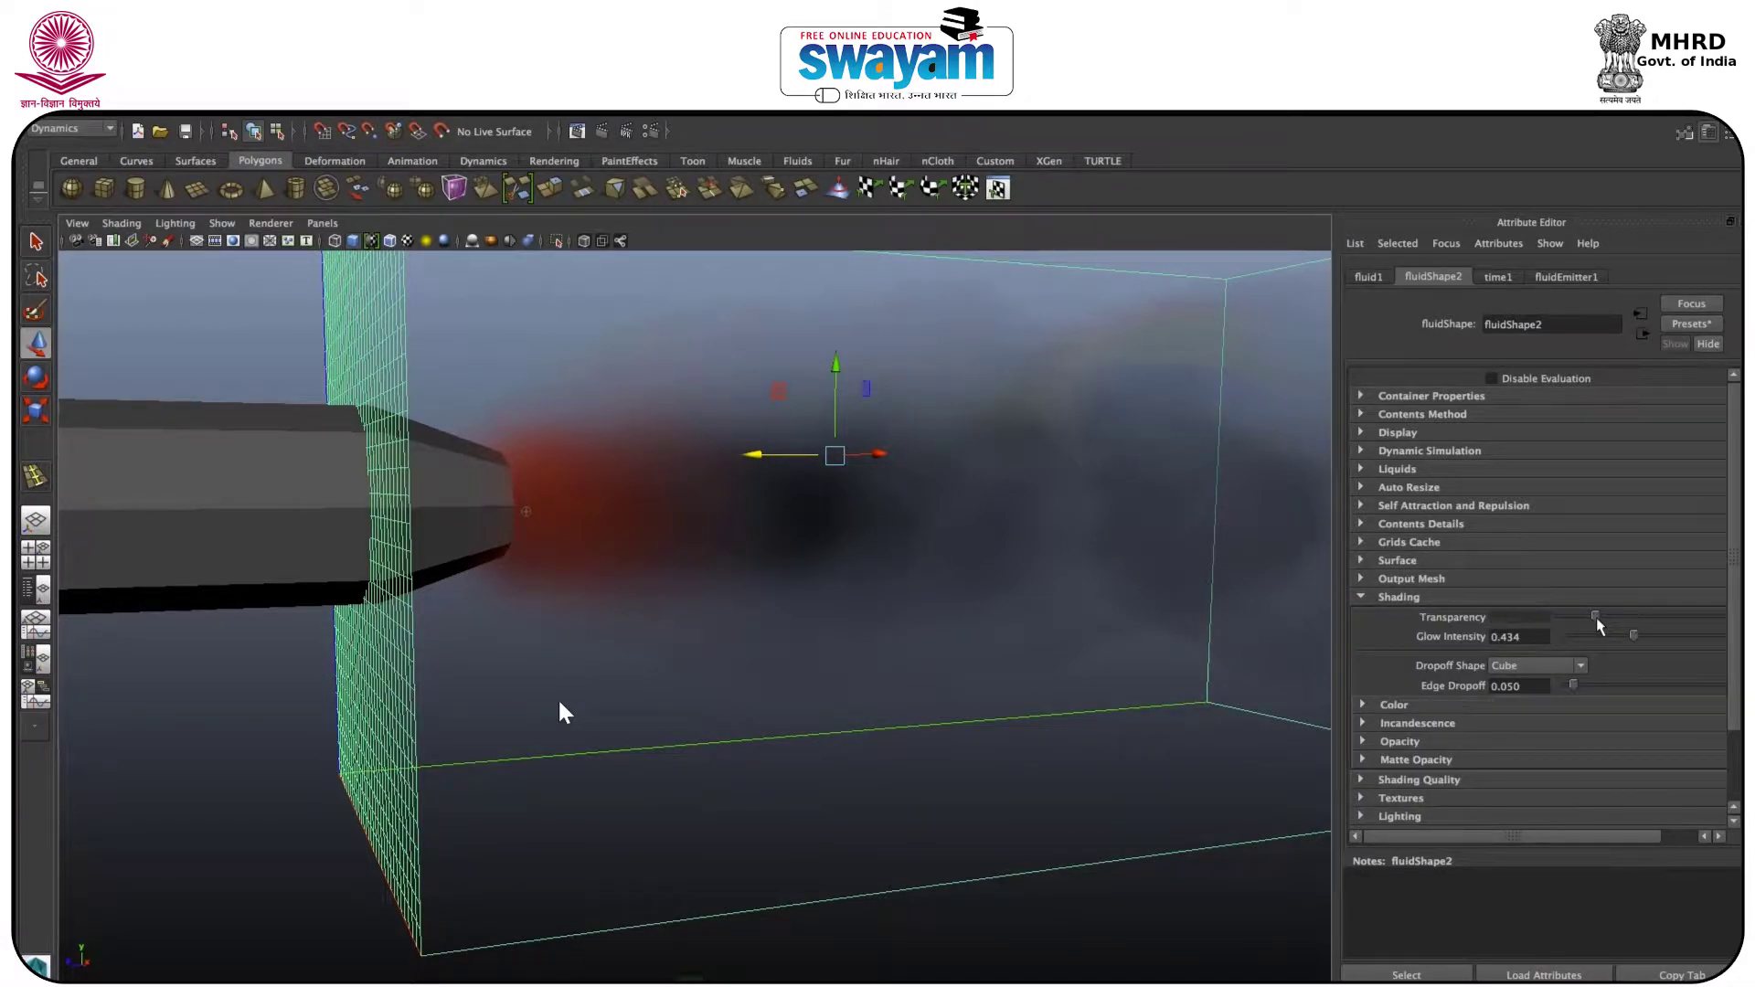
{"action": "left_click_drag", "start_coordinate": [1604, 618], "coordinate": [1691, 616]}
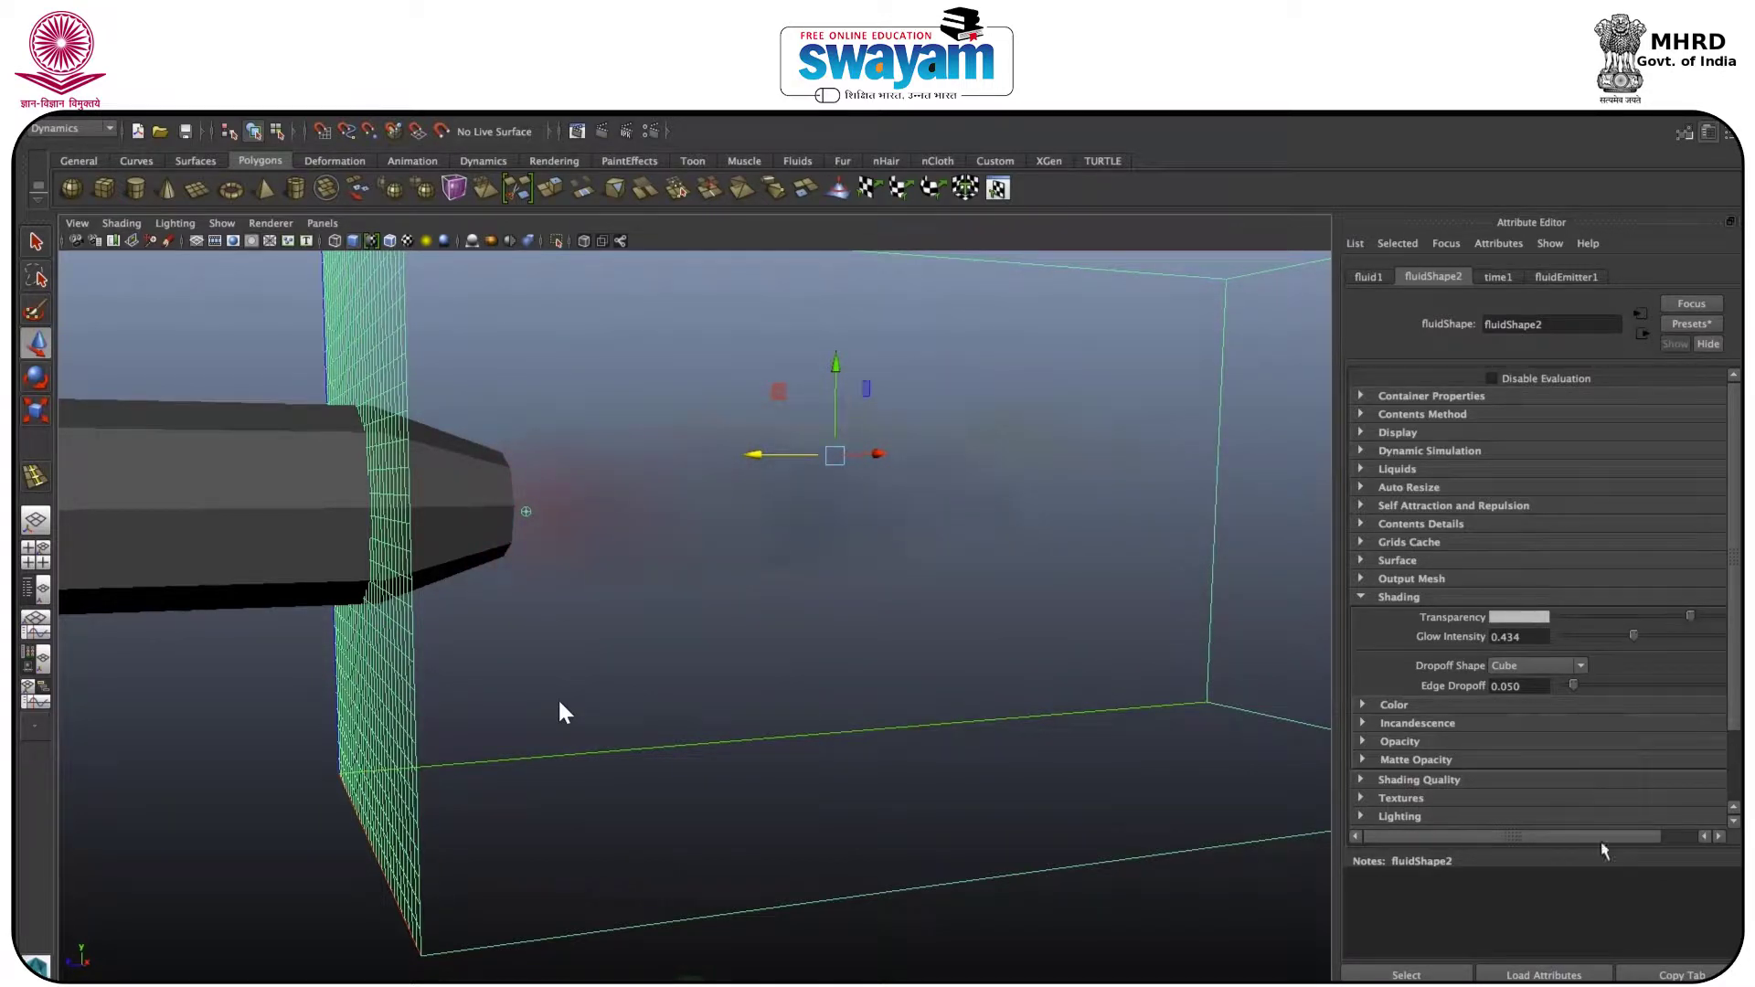
{"action": "scroll", "coordinate": [563, 713], "scroll_direction": "down", "scroll_amount": 5}
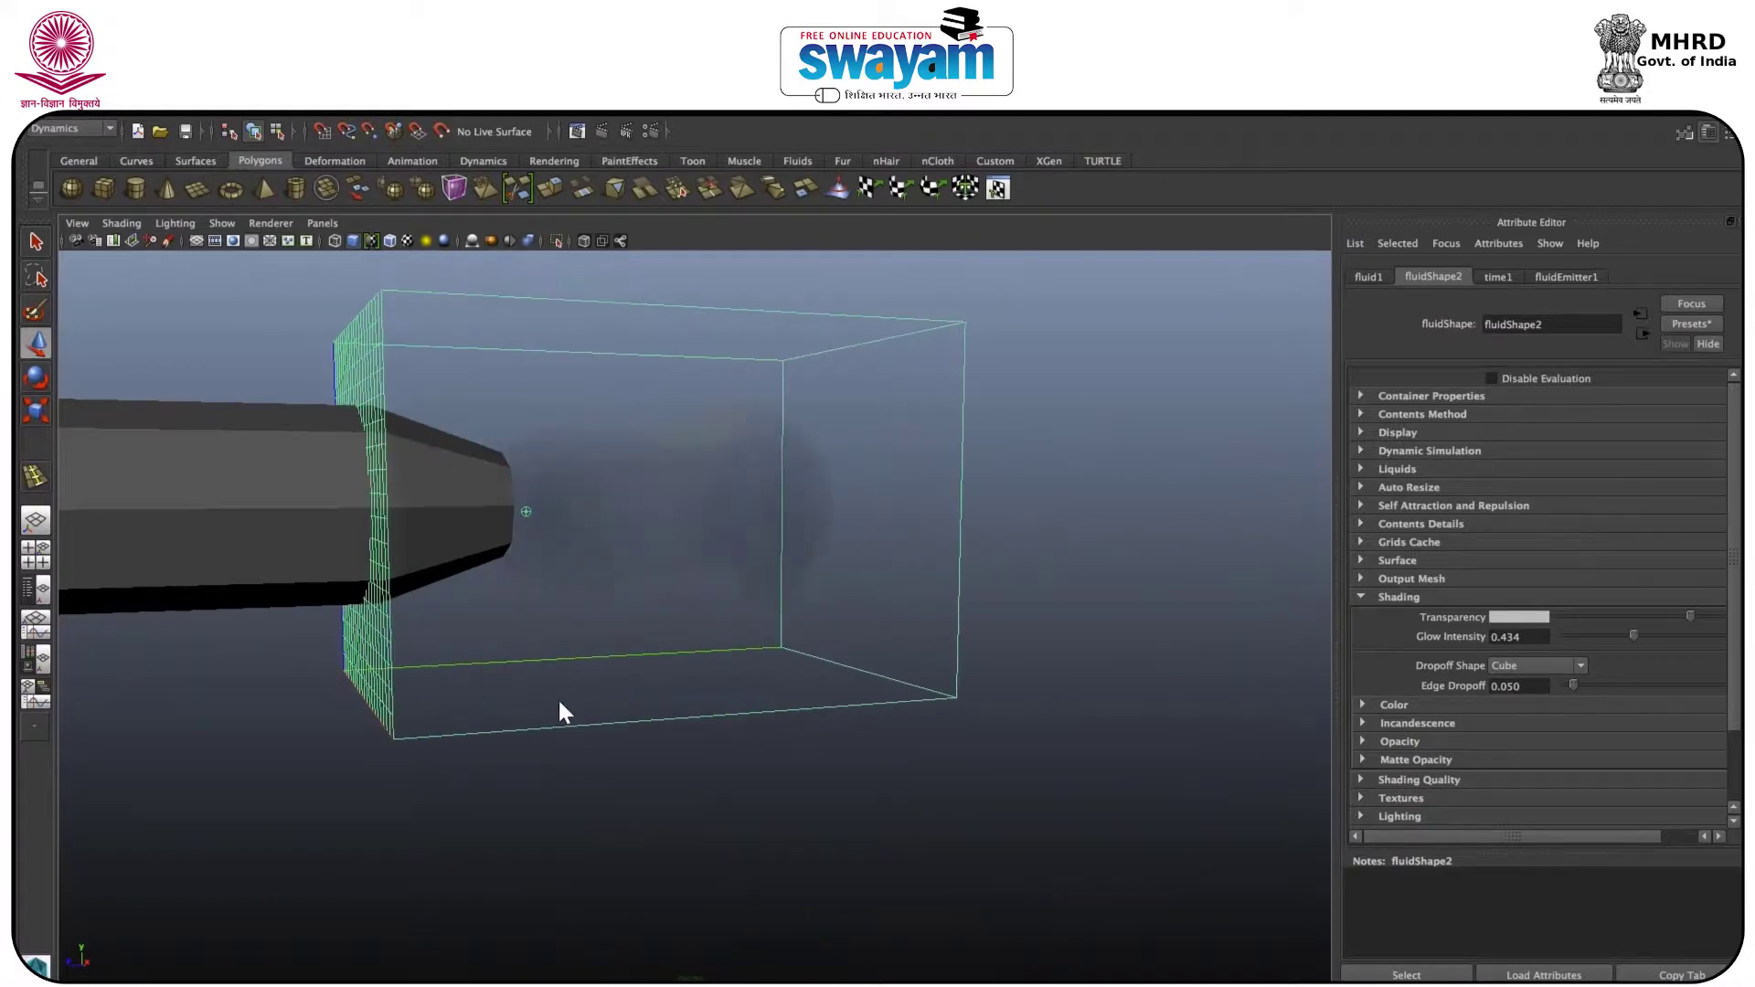
{"action": "left_click_drag", "start_coordinate": [1690, 617], "coordinate": [1597, 624]}
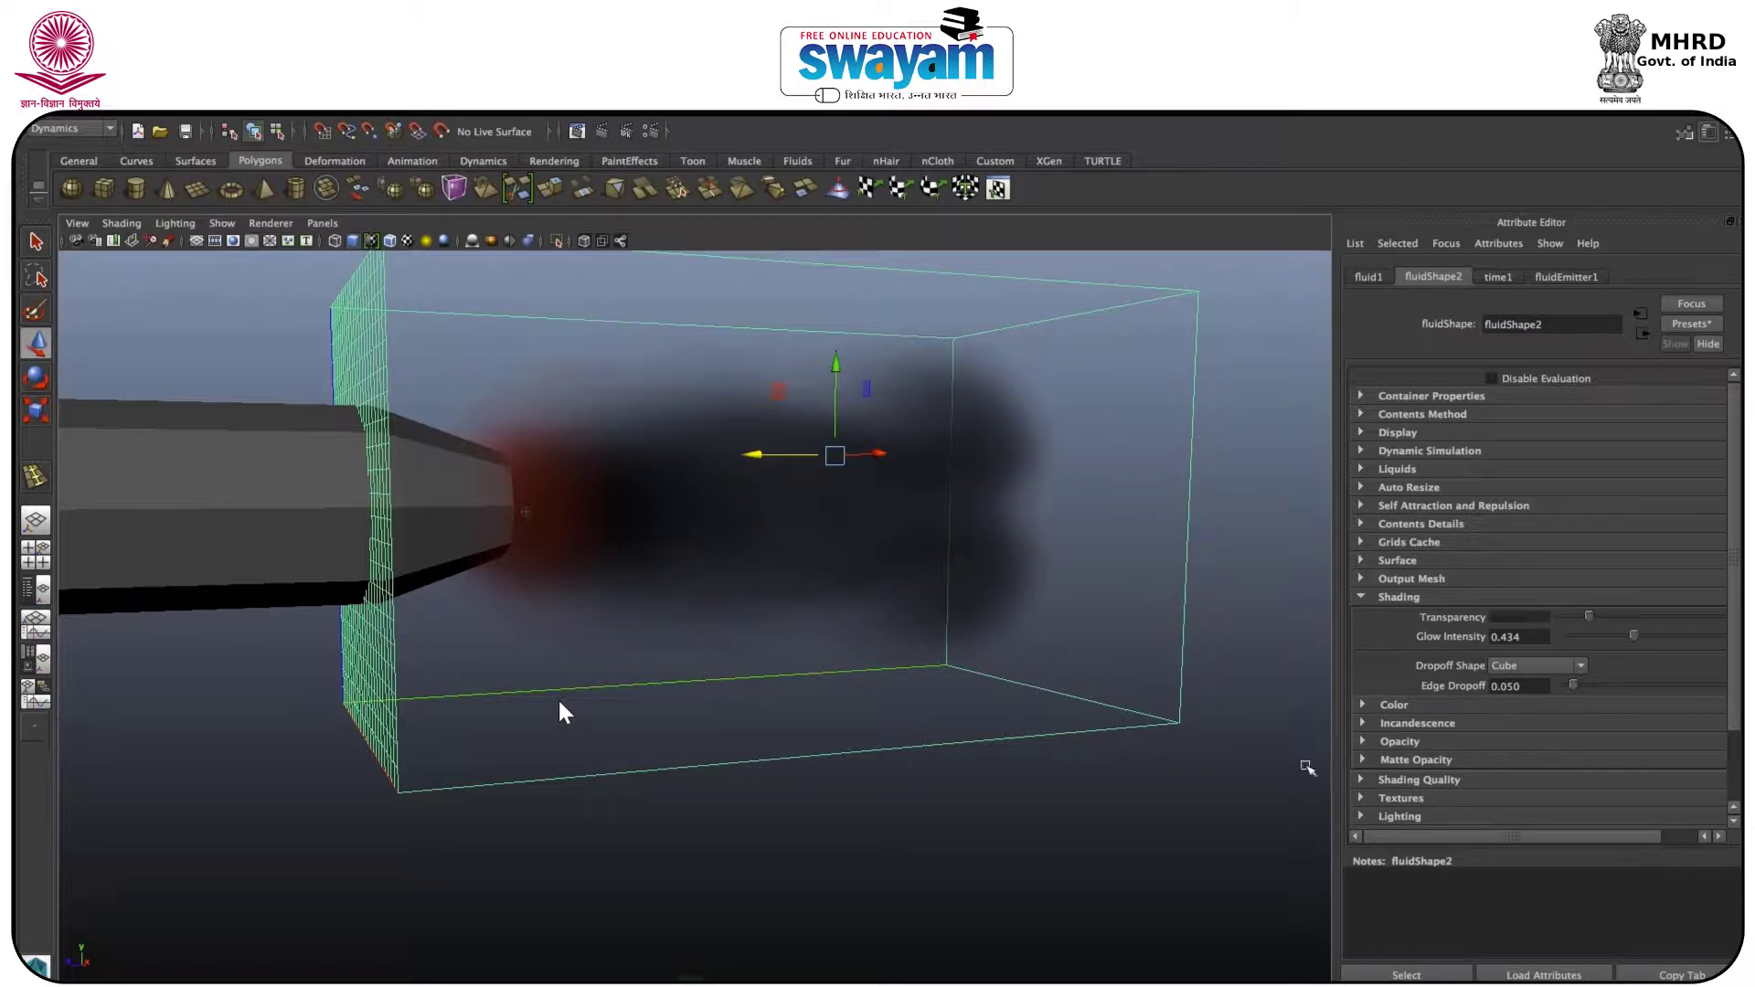
{"action": "key", "text": "alt+v"}
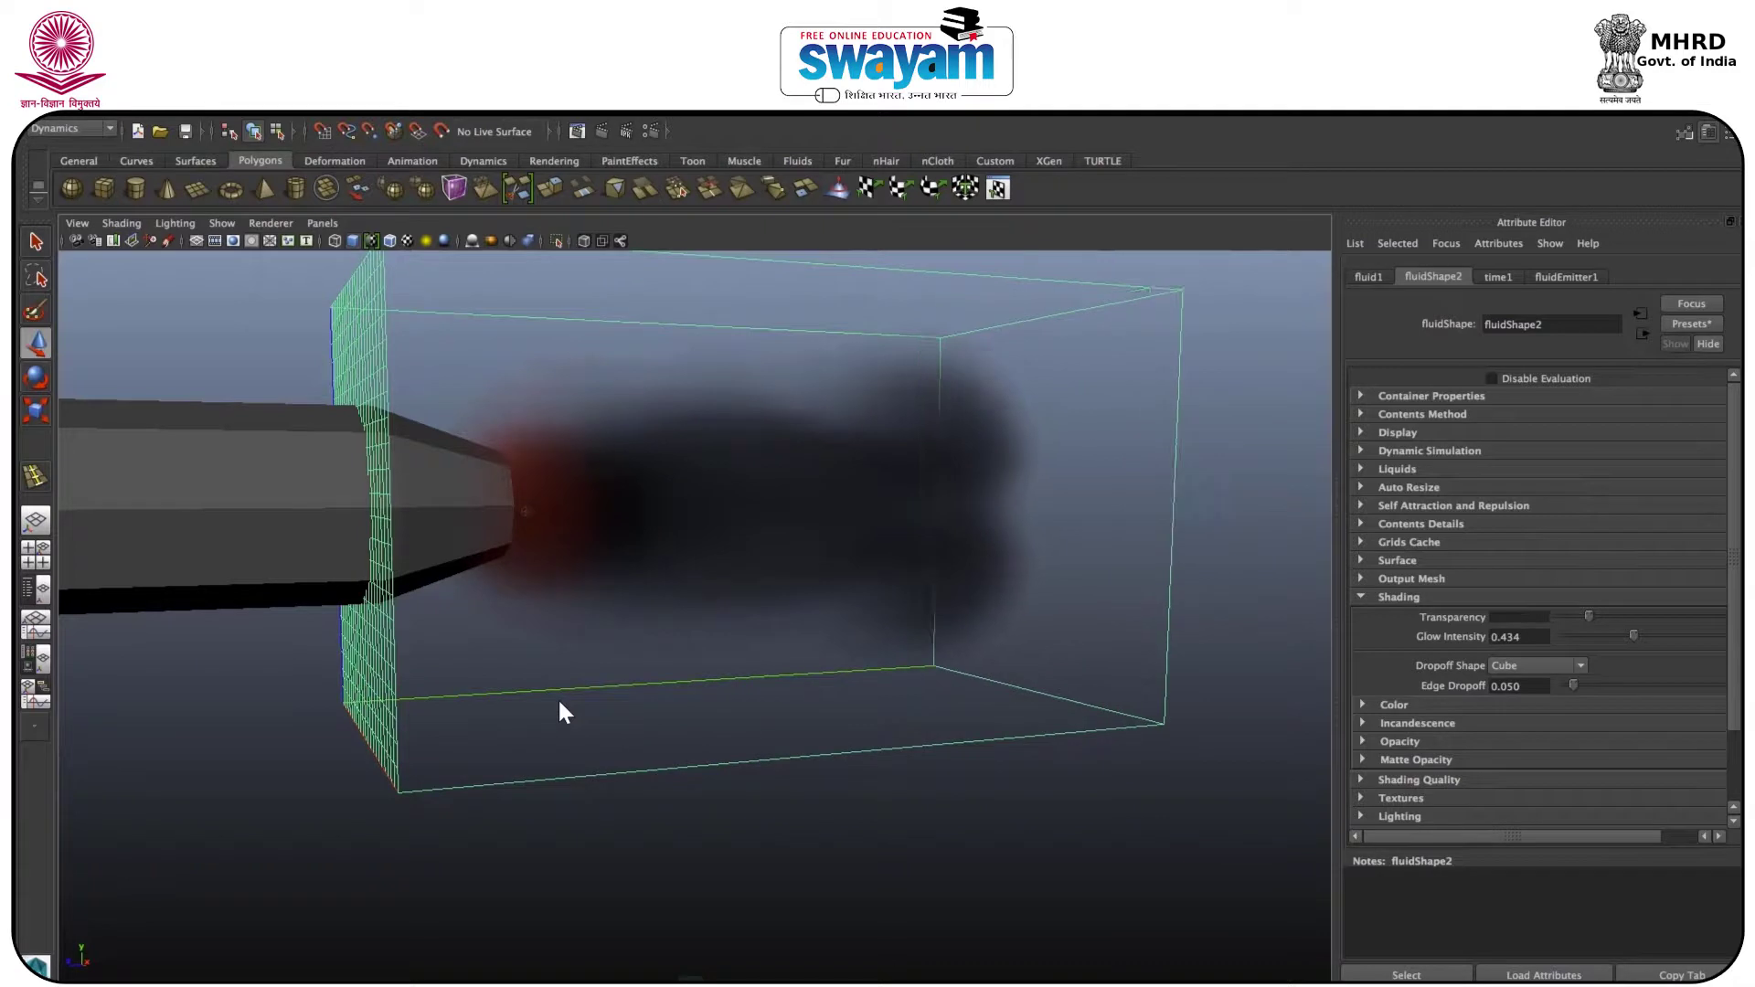
- Set the Color ramp's top stop to orange
{"action": "left_click", "coordinate": [1440, 709]}
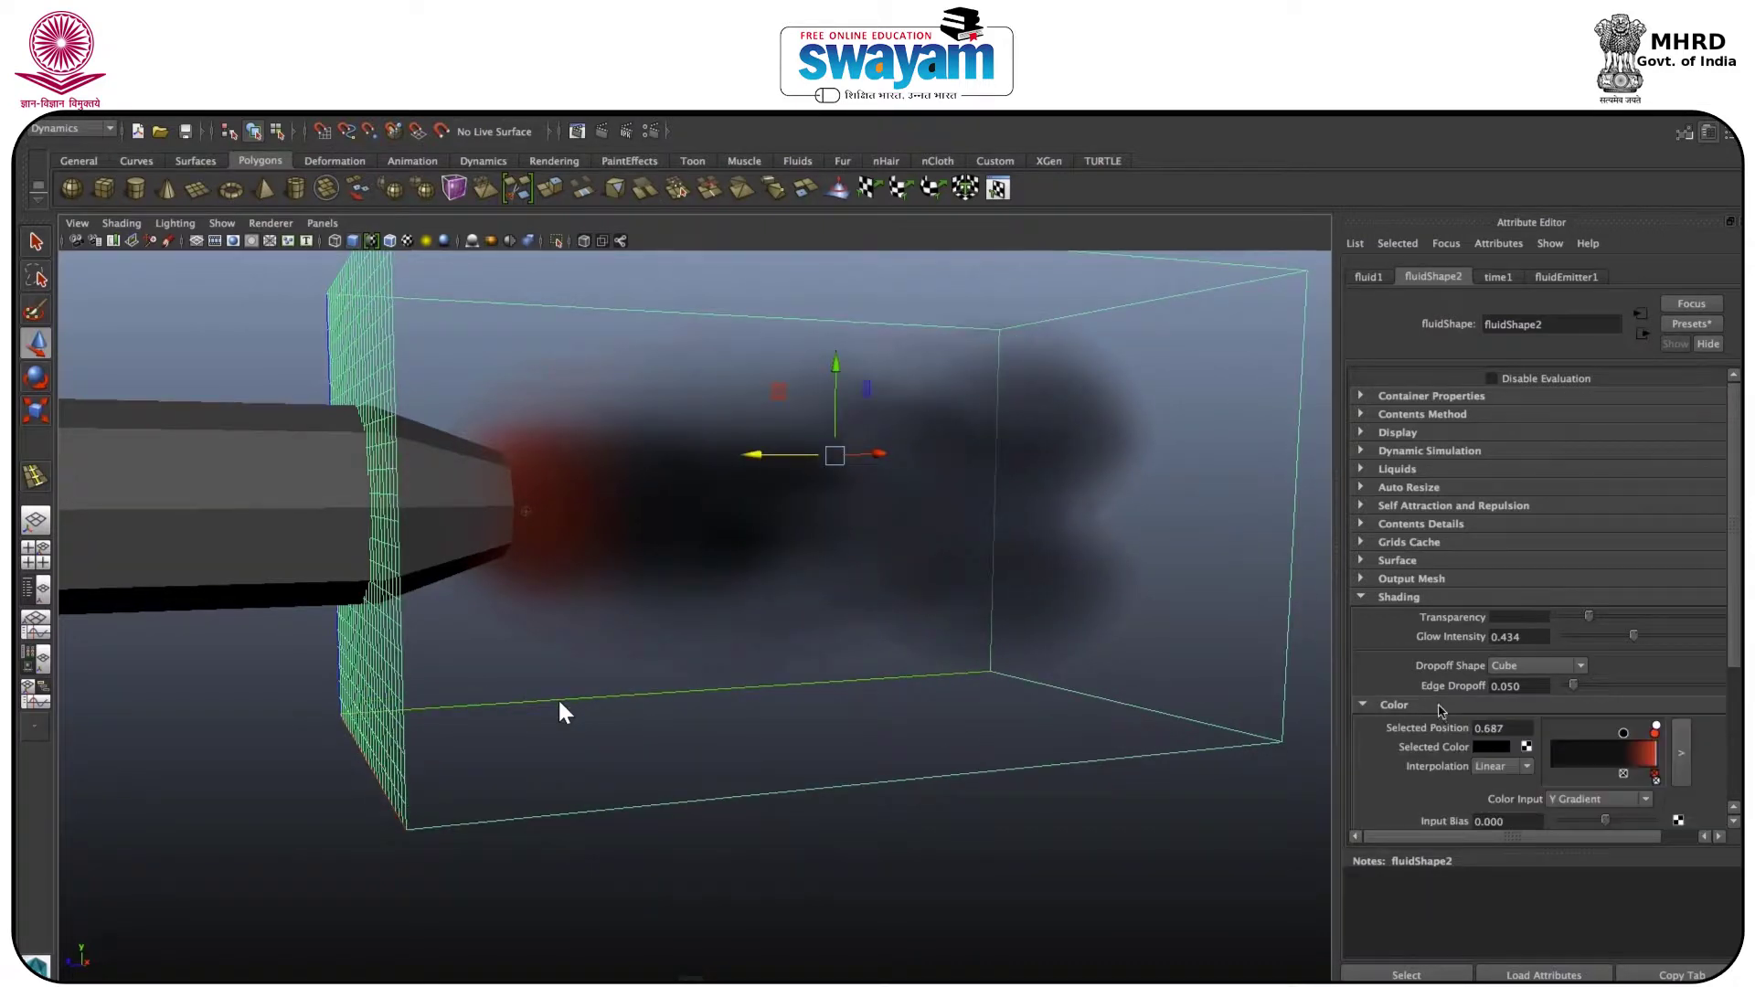
{"action": "left_click", "coordinate": [1656, 733]}
{"action": "left_click", "coordinate": [1507, 749]}
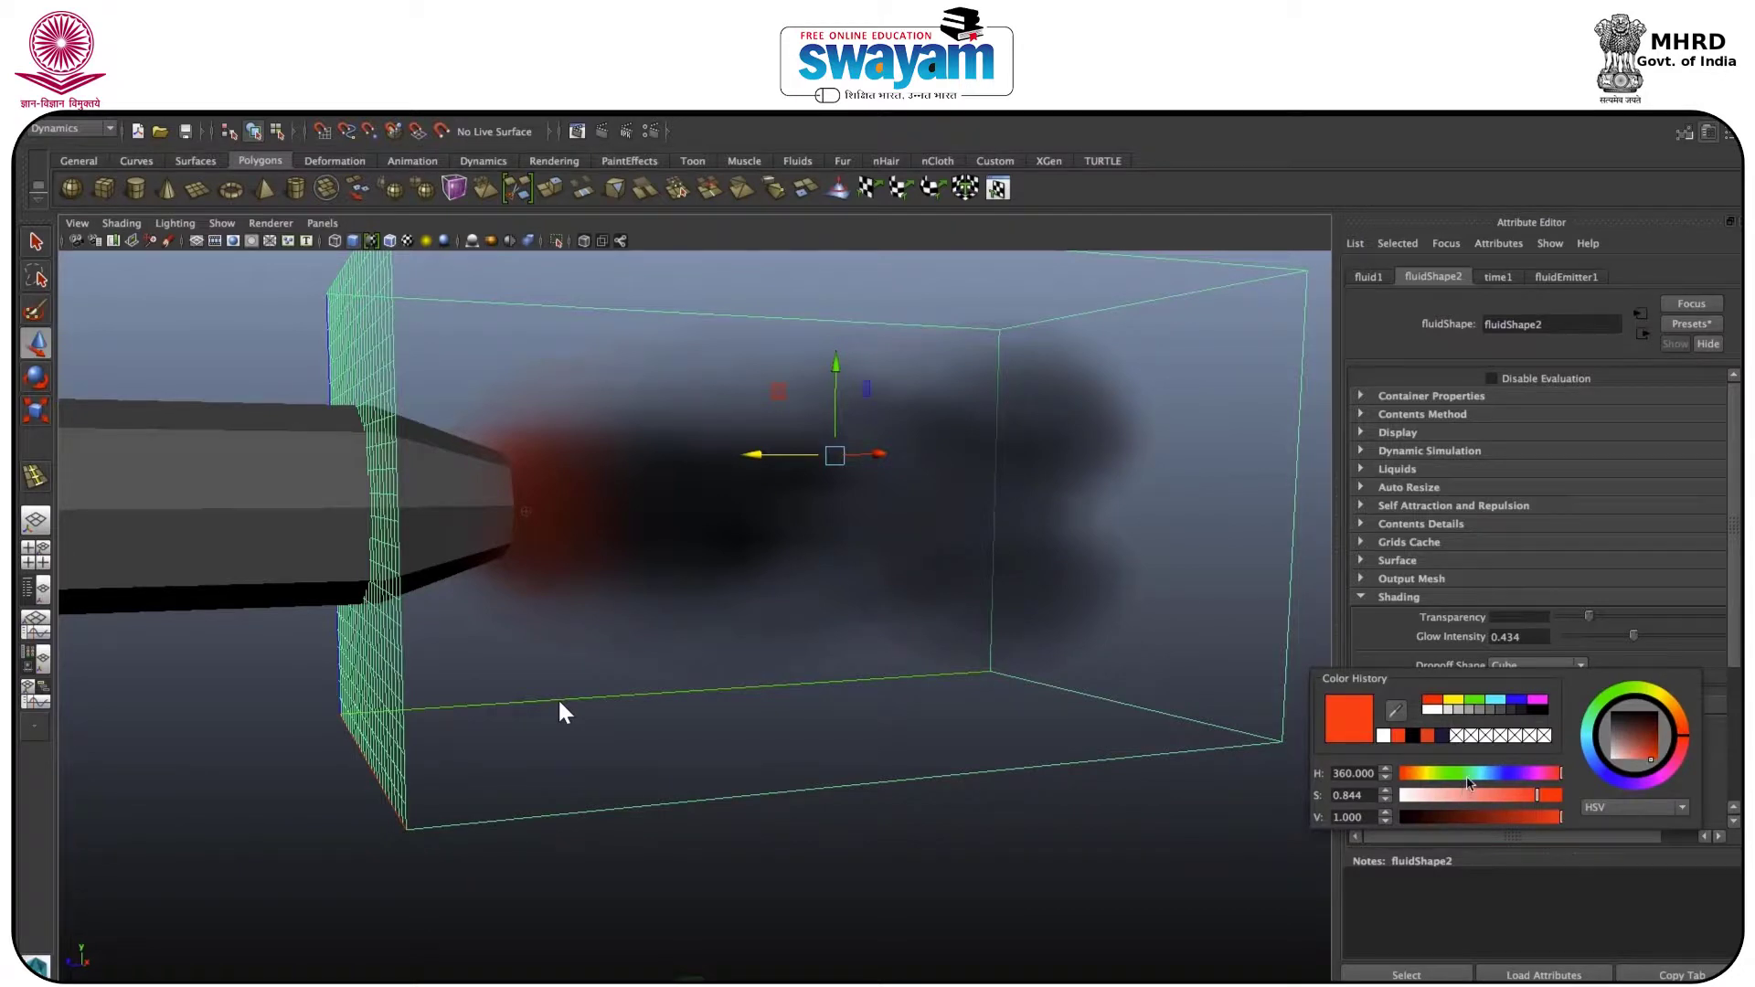
{"action": "left_click", "coordinate": [1470, 784]}
{"action": "left_click", "coordinate": [1483, 800]}
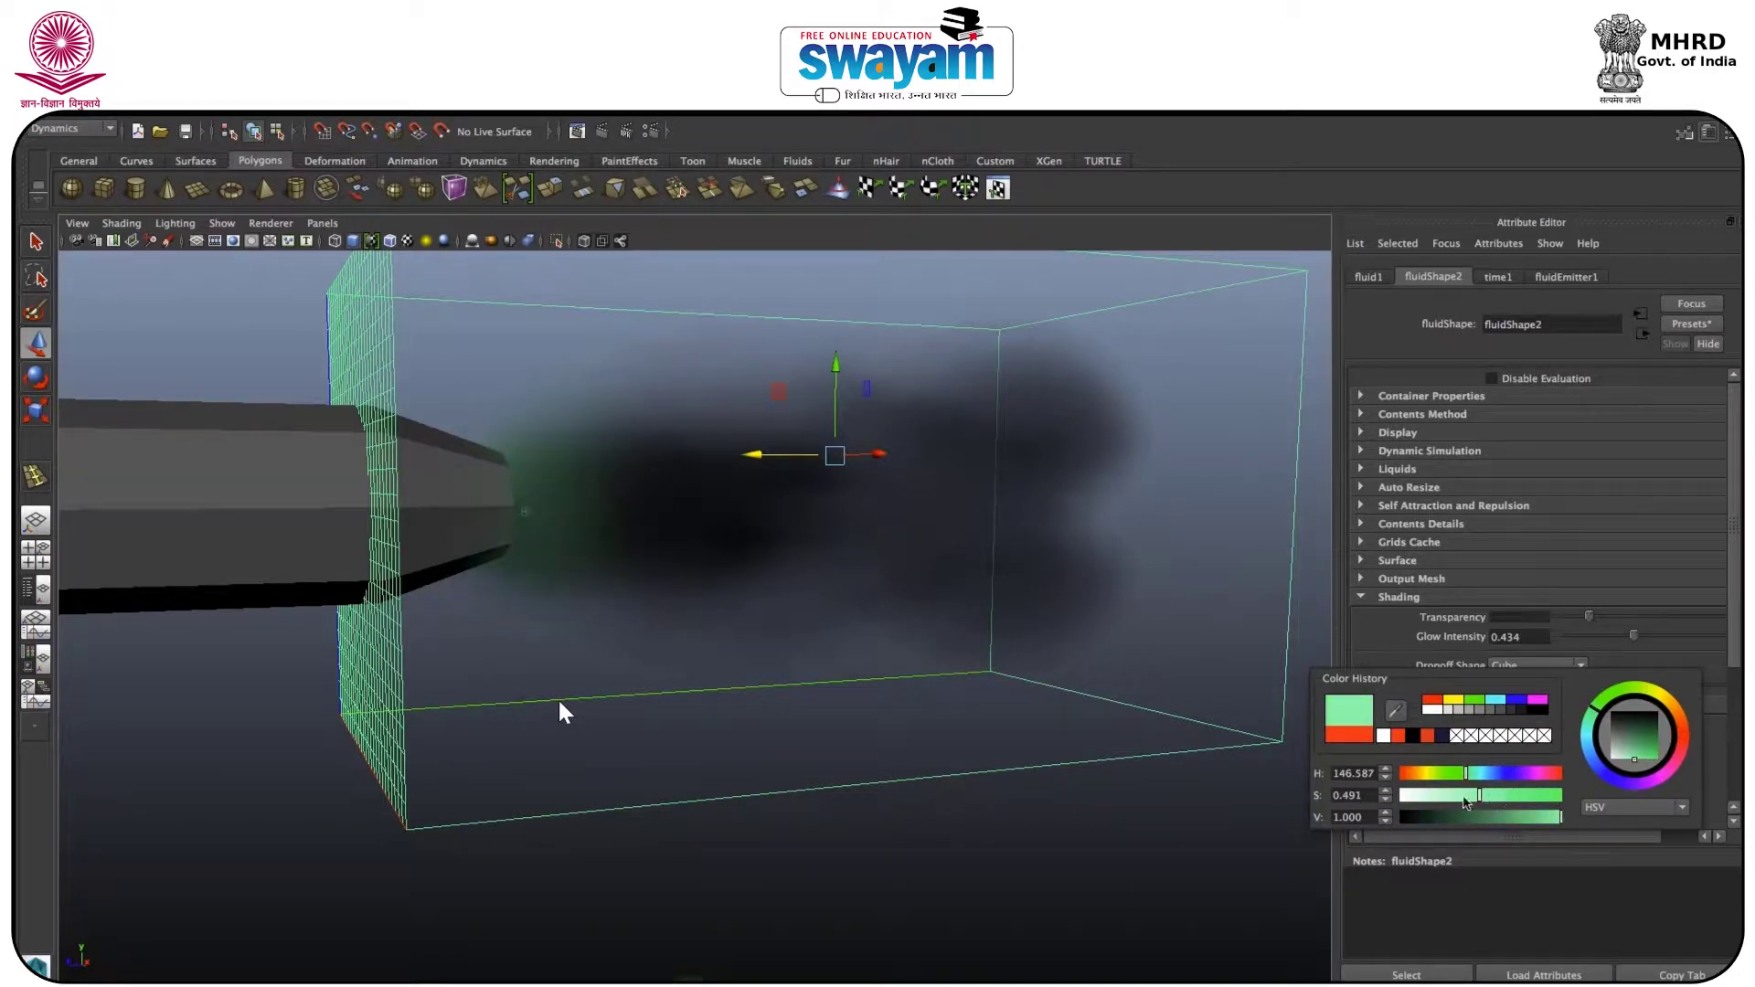
{"action": "left_click_drag", "start_coordinate": [1466, 802], "coordinate": [1584, 804]}
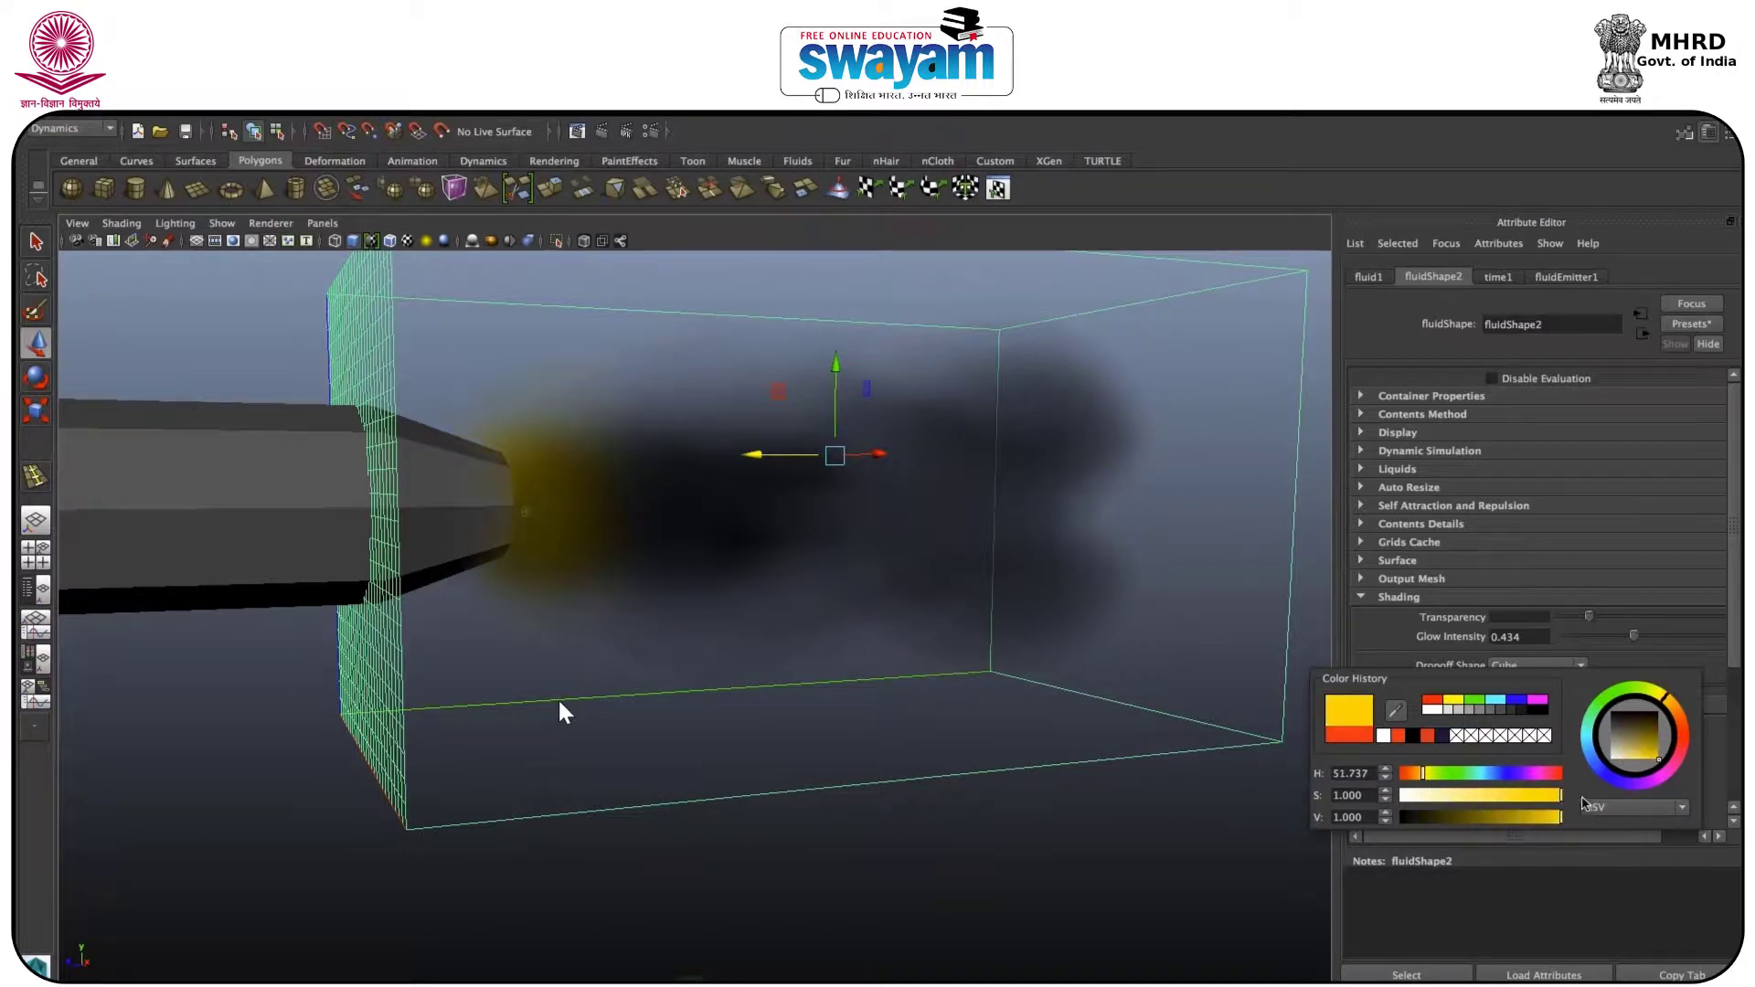
{"action": "left_click_drag", "start_coordinate": [1433, 777], "coordinate": [1417, 780]}
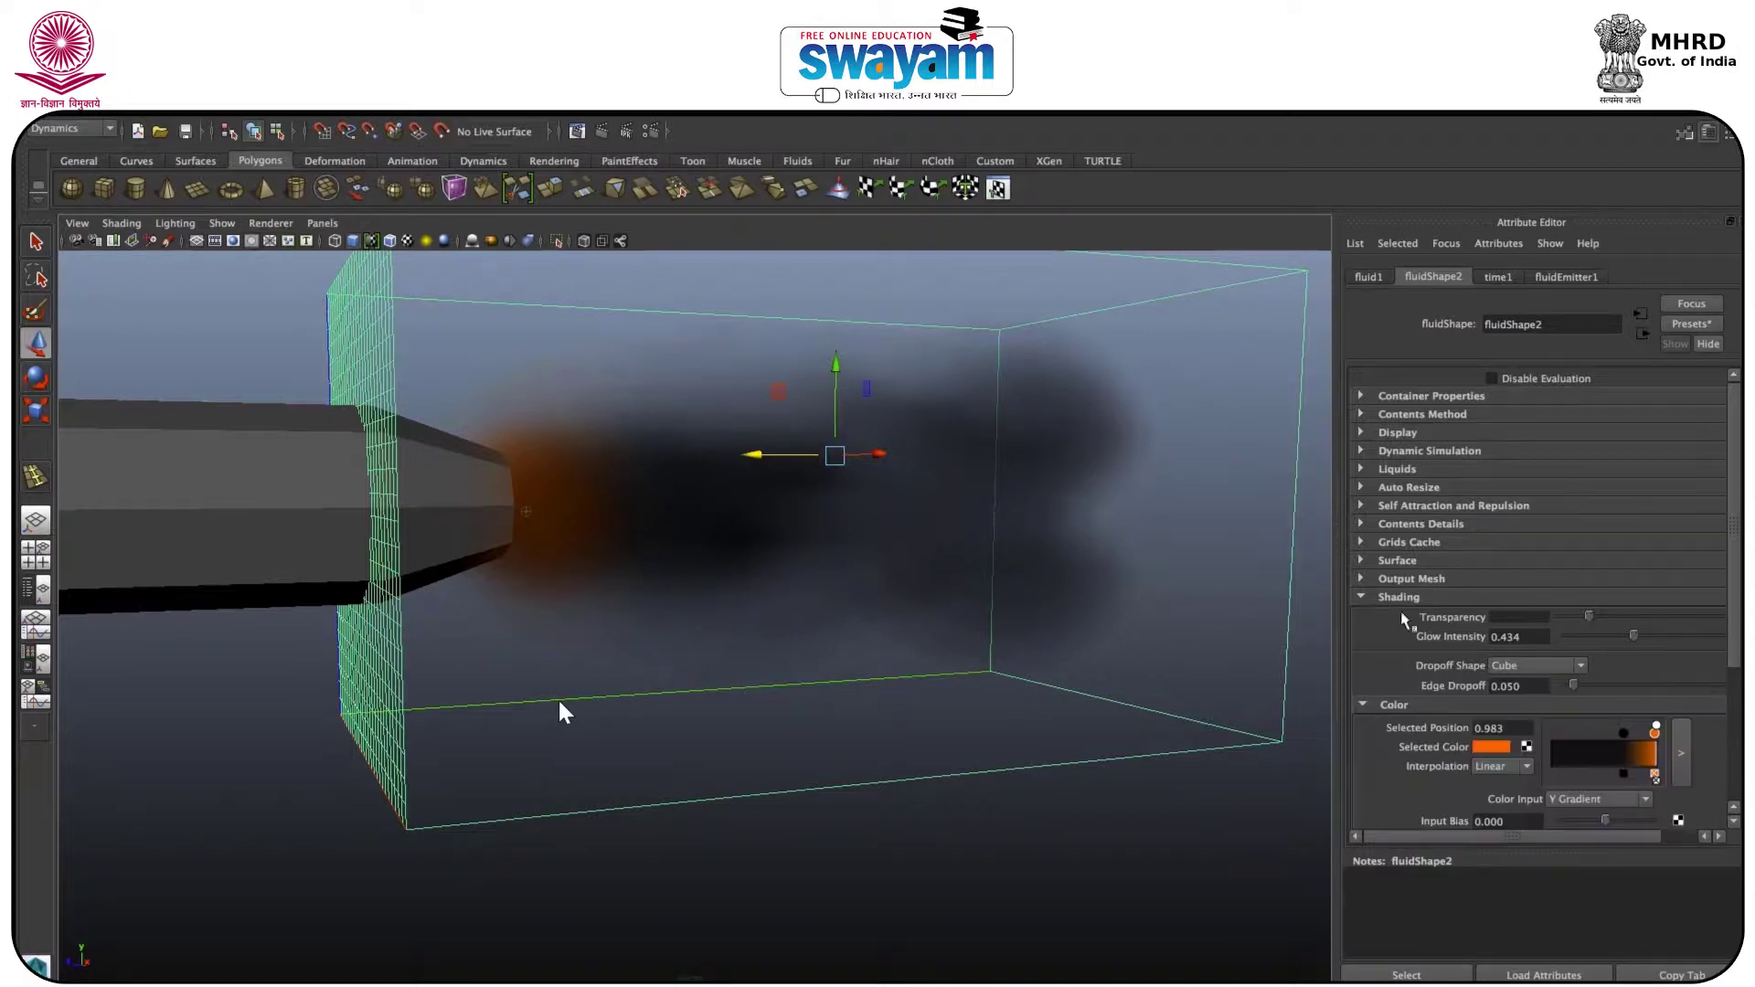
- Set the Color ramp's lower stop to black in the colour editor
{"action": "left_click", "coordinate": [1624, 733]}
{"action": "left_click", "coordinate": [1490, 748]}
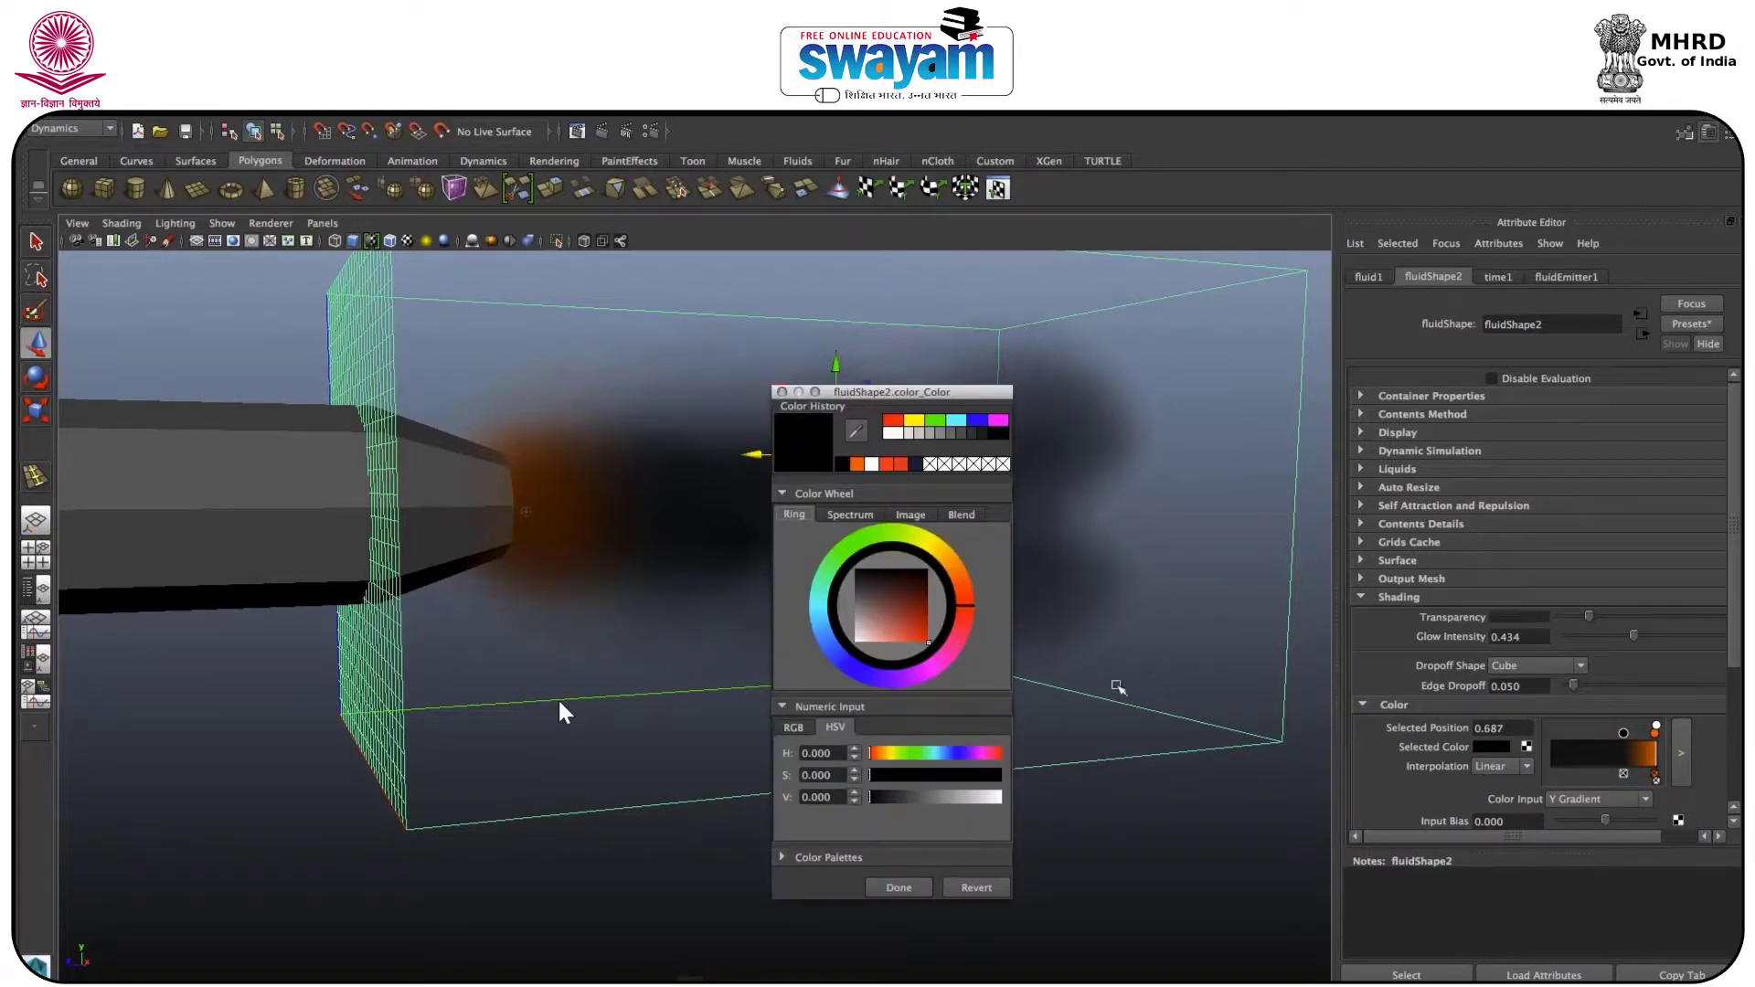
{"action": "left_click_drag", "start_coordinate": [934, 628], "coordinate": [844, 549]}
{"action": "left_click_drag", "start_coordinate": [828, 668], "coordinate": [851, 567]}
{"action": "left_click", "coordinate": [867, 628]}
{"action": "left_click", "coordinate": [899, 888]}
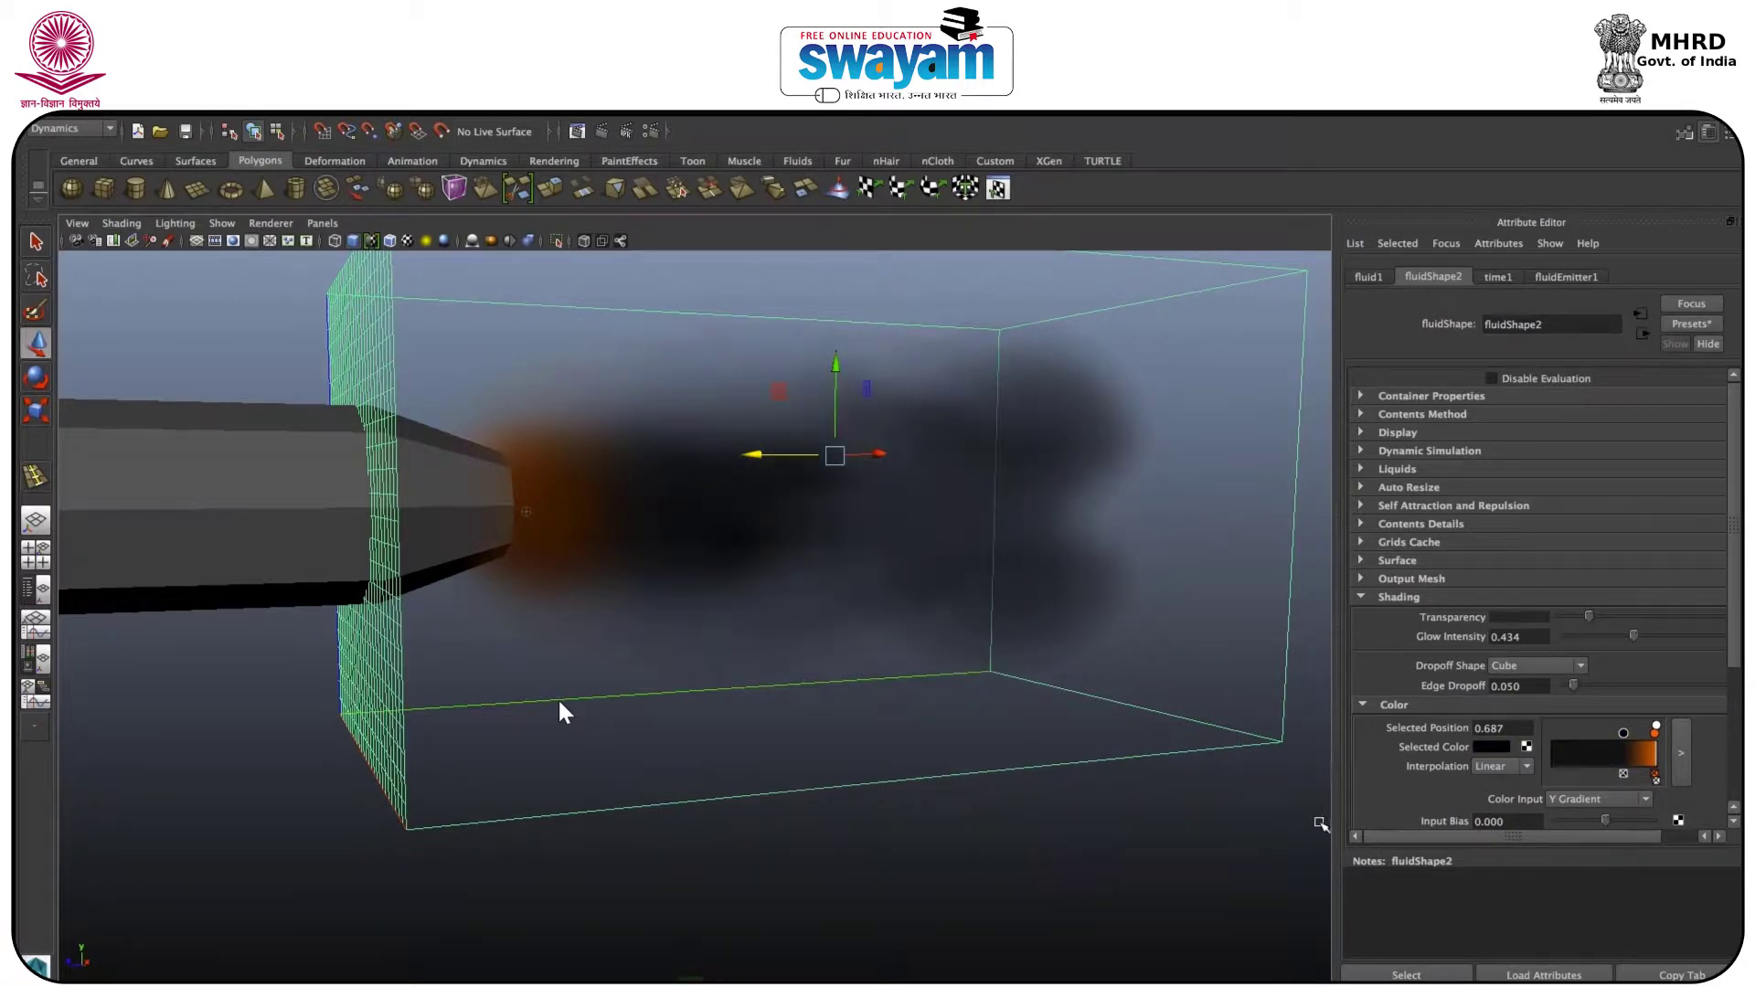
- Set the Color ramp interpolation to Smooth
{"action": "left_click", "coordinate": [1502, 768]}
{"action": "left_click", "coordinate": [1500, 807]}
{"action": "scroll", "coordinate": [560, 712], "scroll_direction": "down", "scroll_amount": 5}
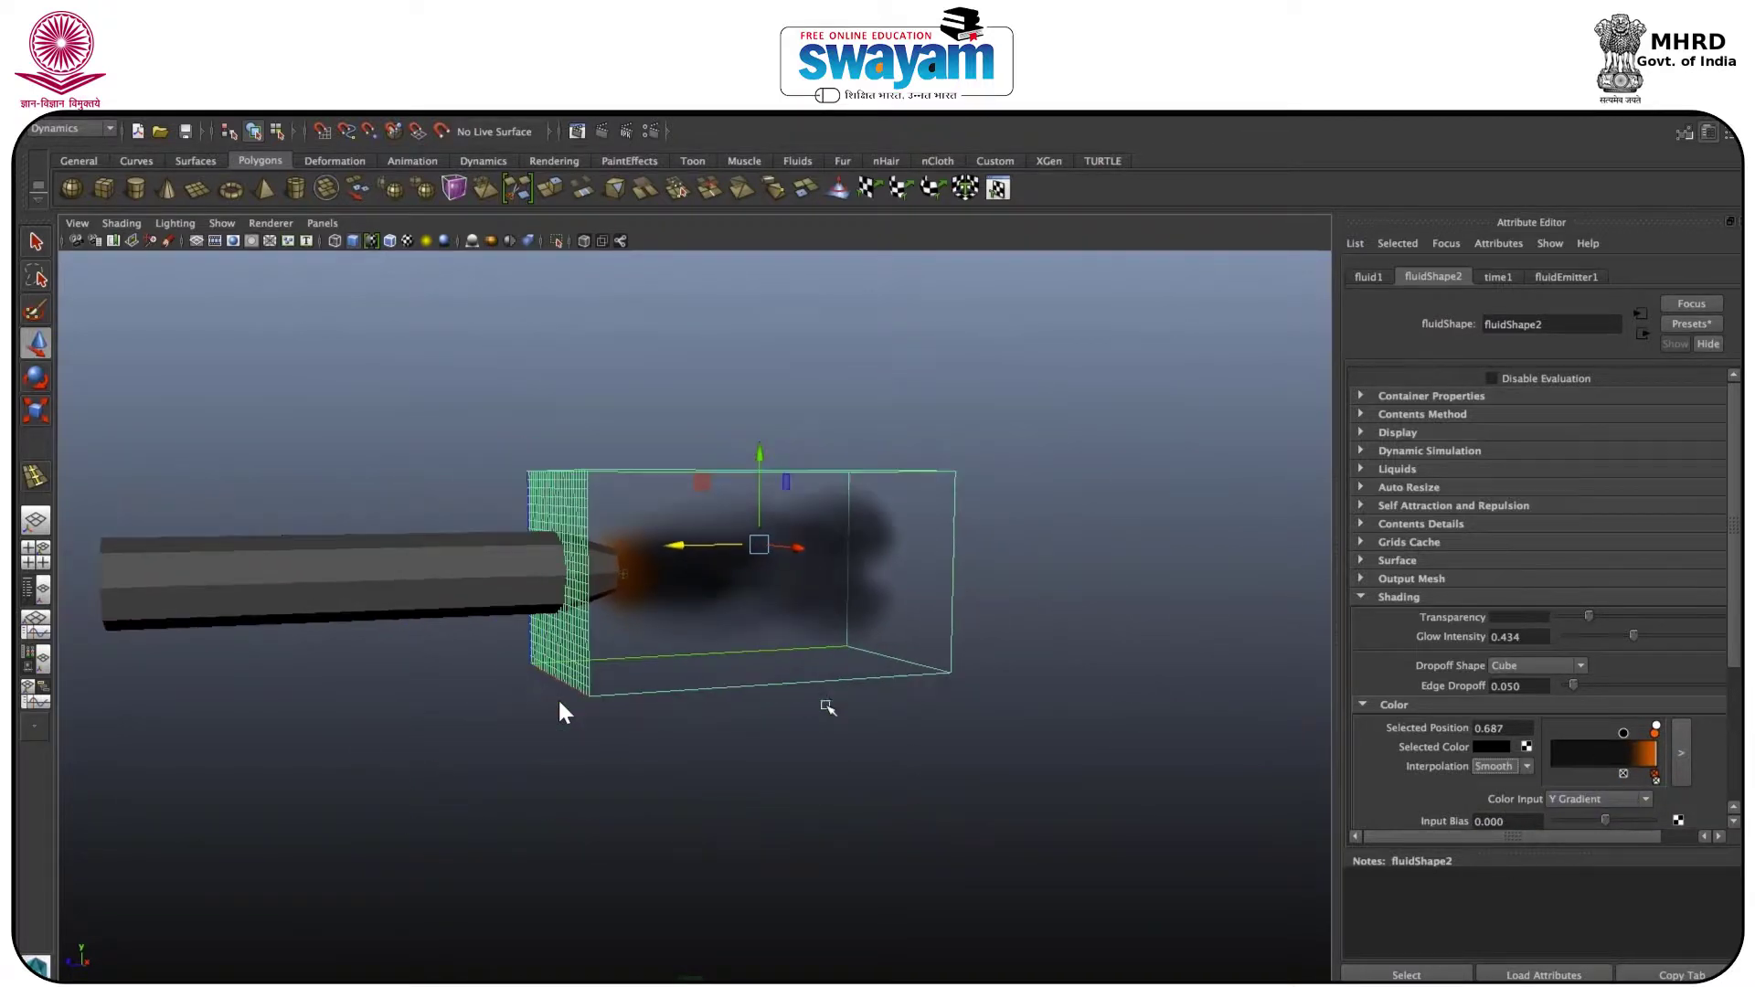
{"action": "scroll", "coordinate": [561, 711], "scroll_direction": "up", "scroll_amount": 1}
{"action": "scroll", "coordinate": [561, 711], "scroll_direction": "down", "scroll_amount": 1}
- Rewind and replay the simulation, orbiting to view the nozzle cone
{"action": "key", "text": "alt+shift+v"}
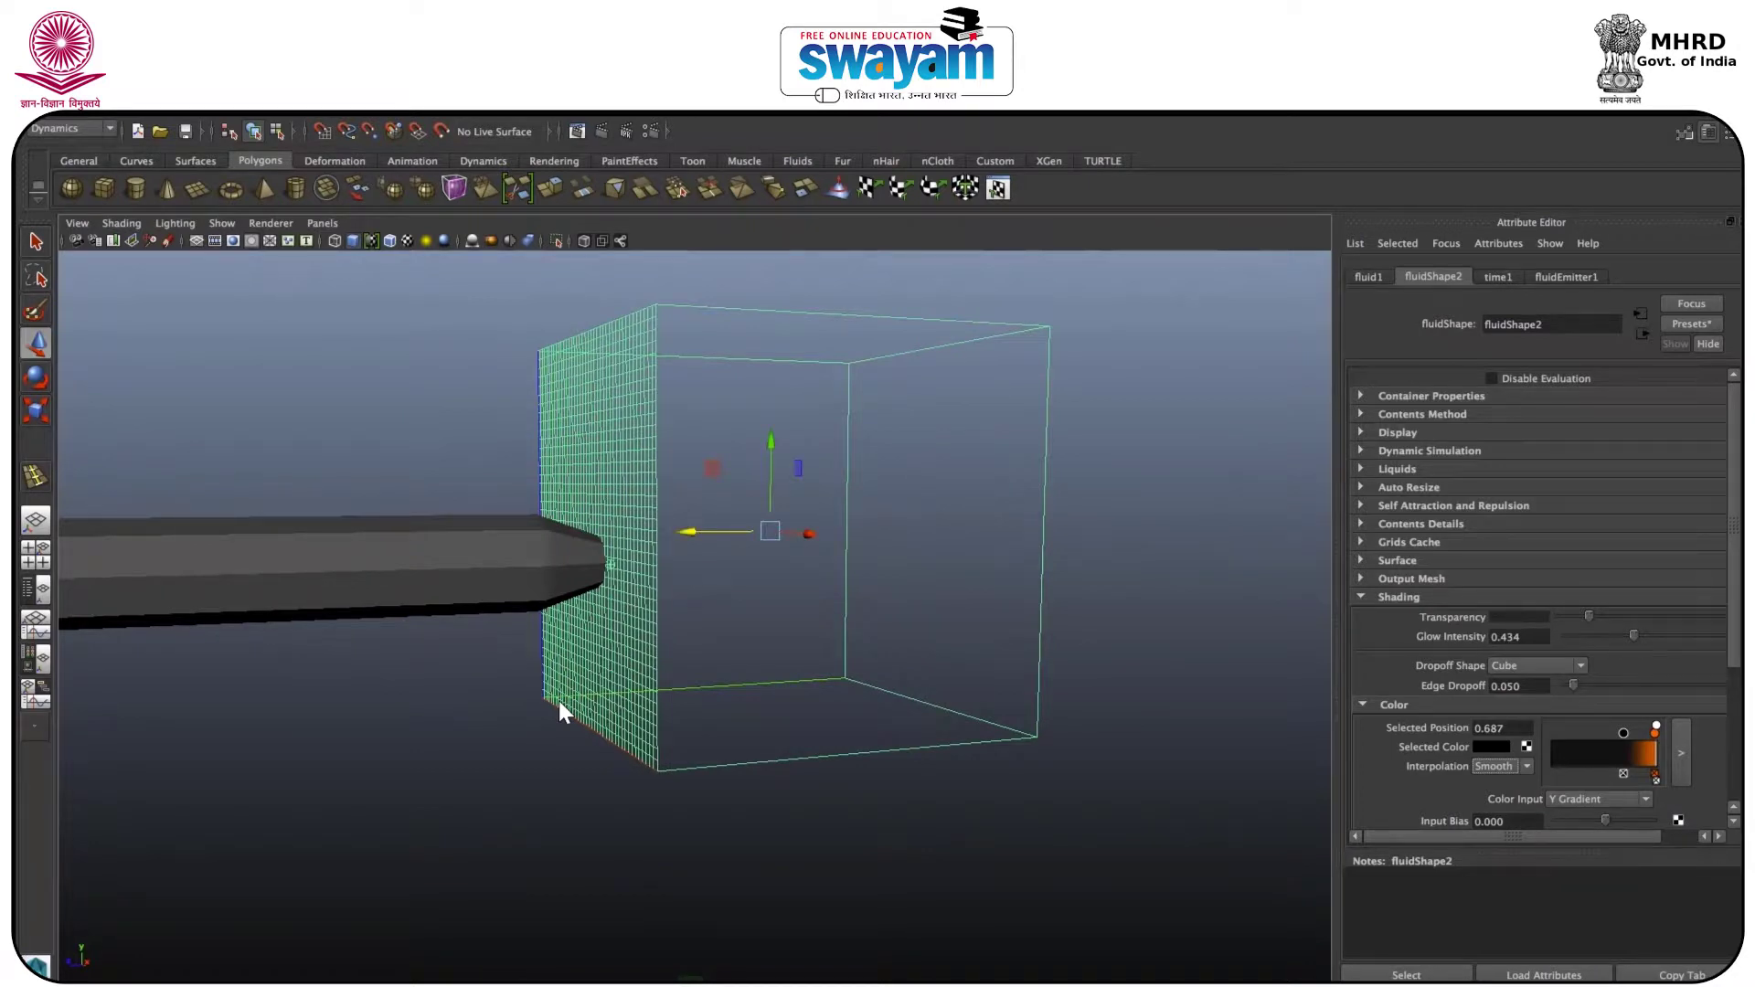
{"action": "key", "text": "alt+v"}
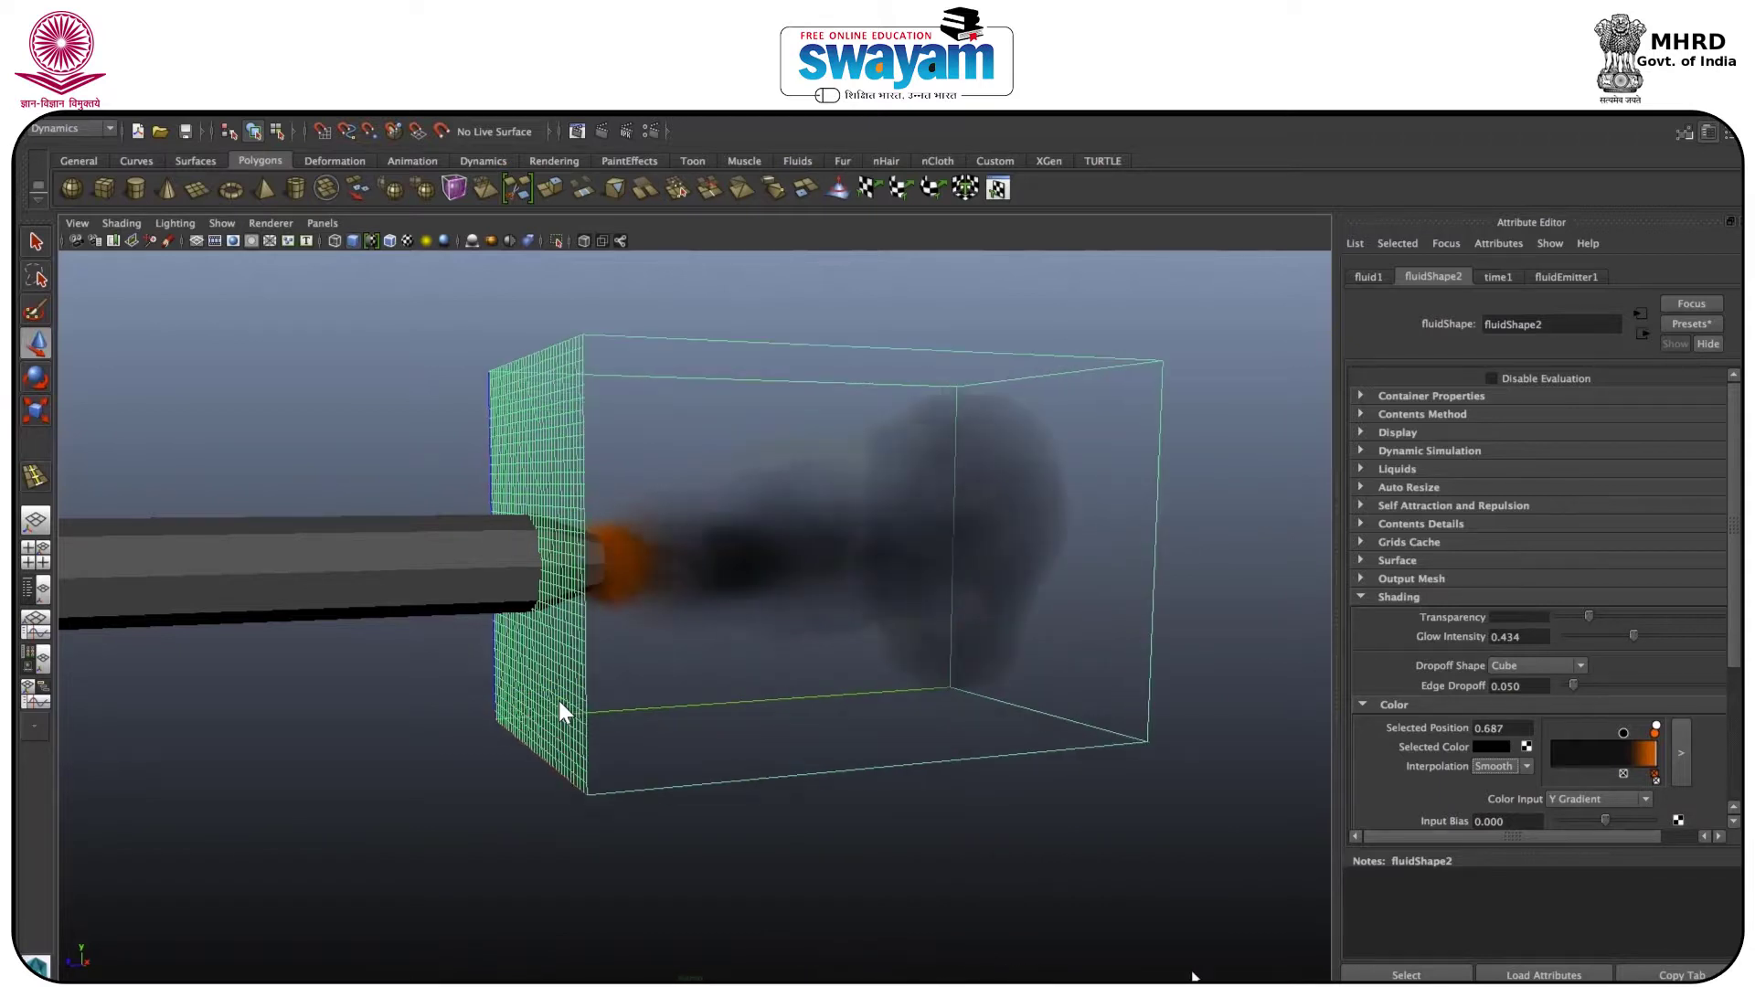
{"action": "key", "text": "alt+v"}
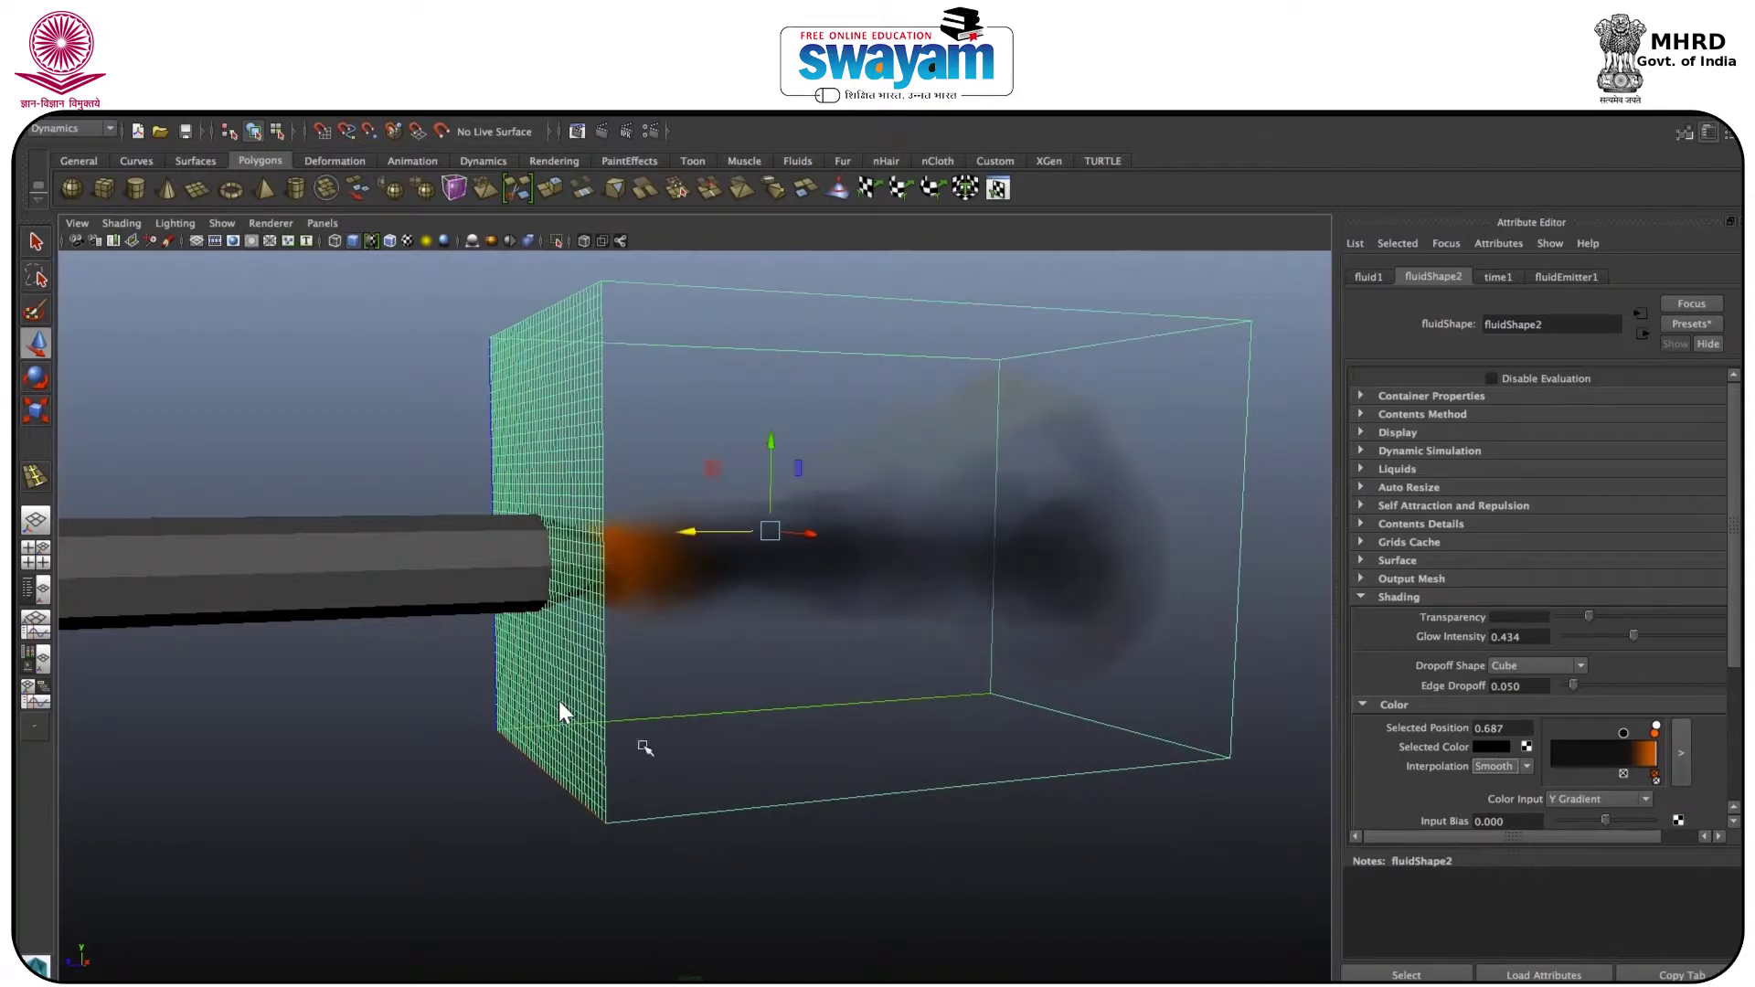
{"action": "left_click_drag", "start_coordinate": [560, 711], "coordinate": [631, 711], "text": "alt"}
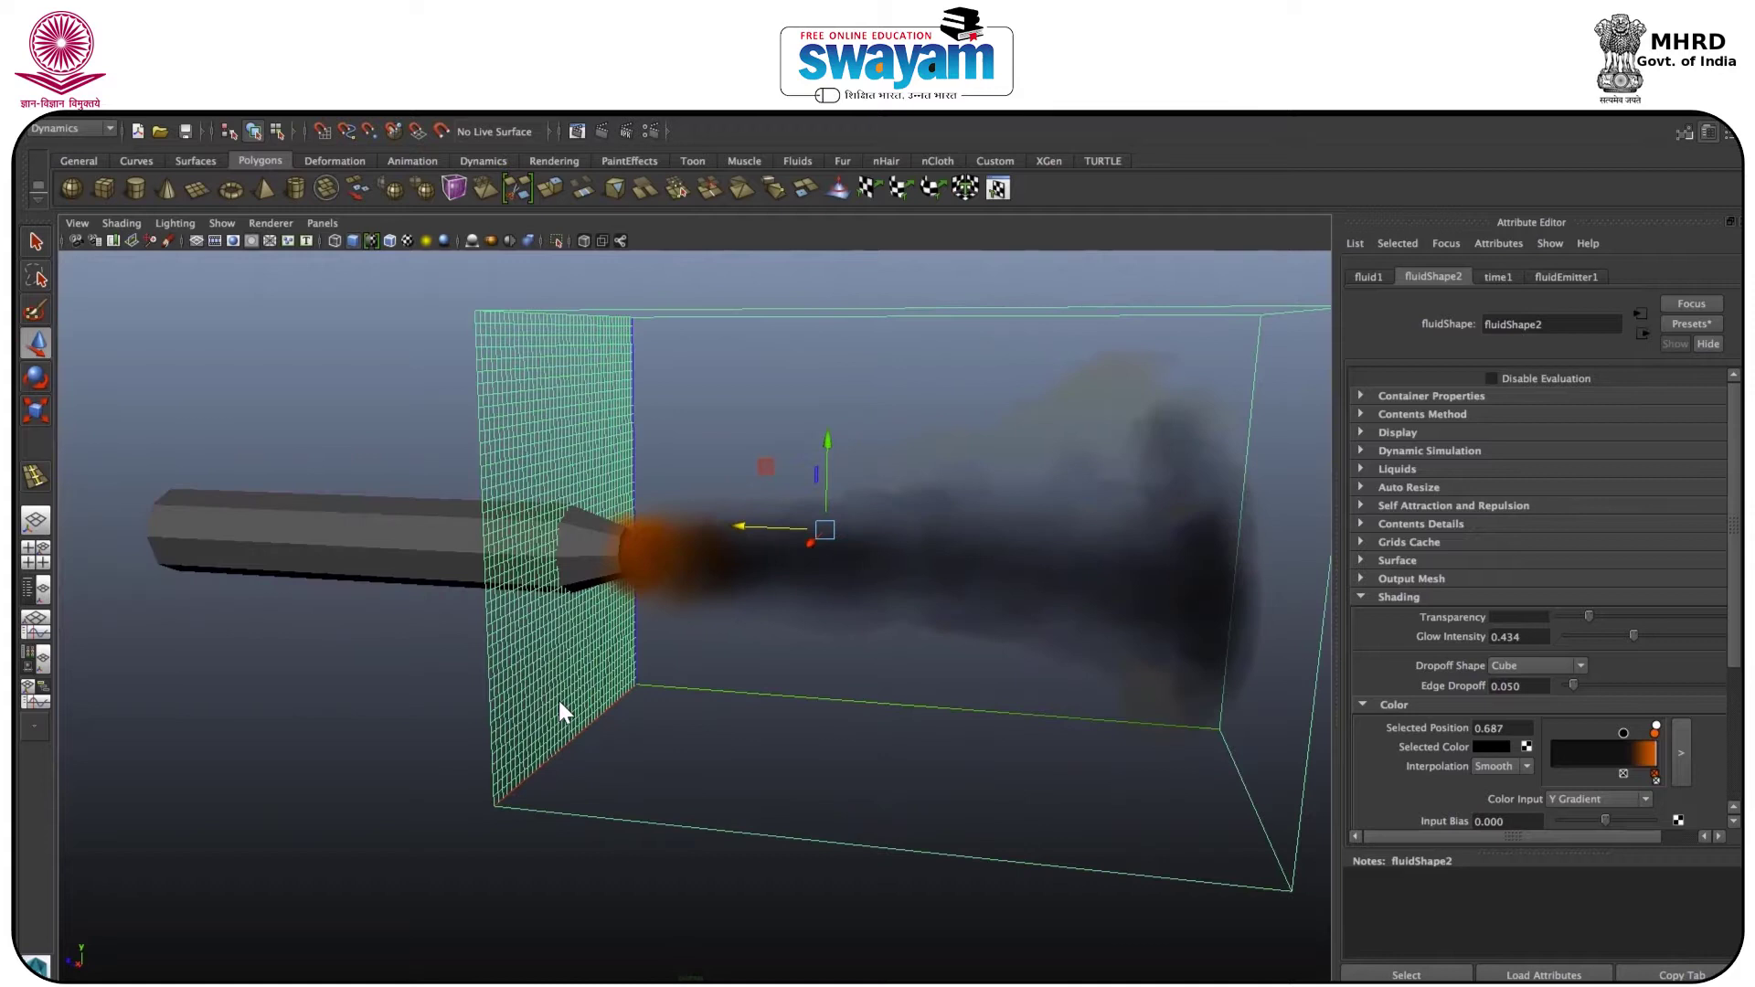
{"action": "key", "text": "shift+alt+v"}
{"action": "key", "text": "alt+v"}
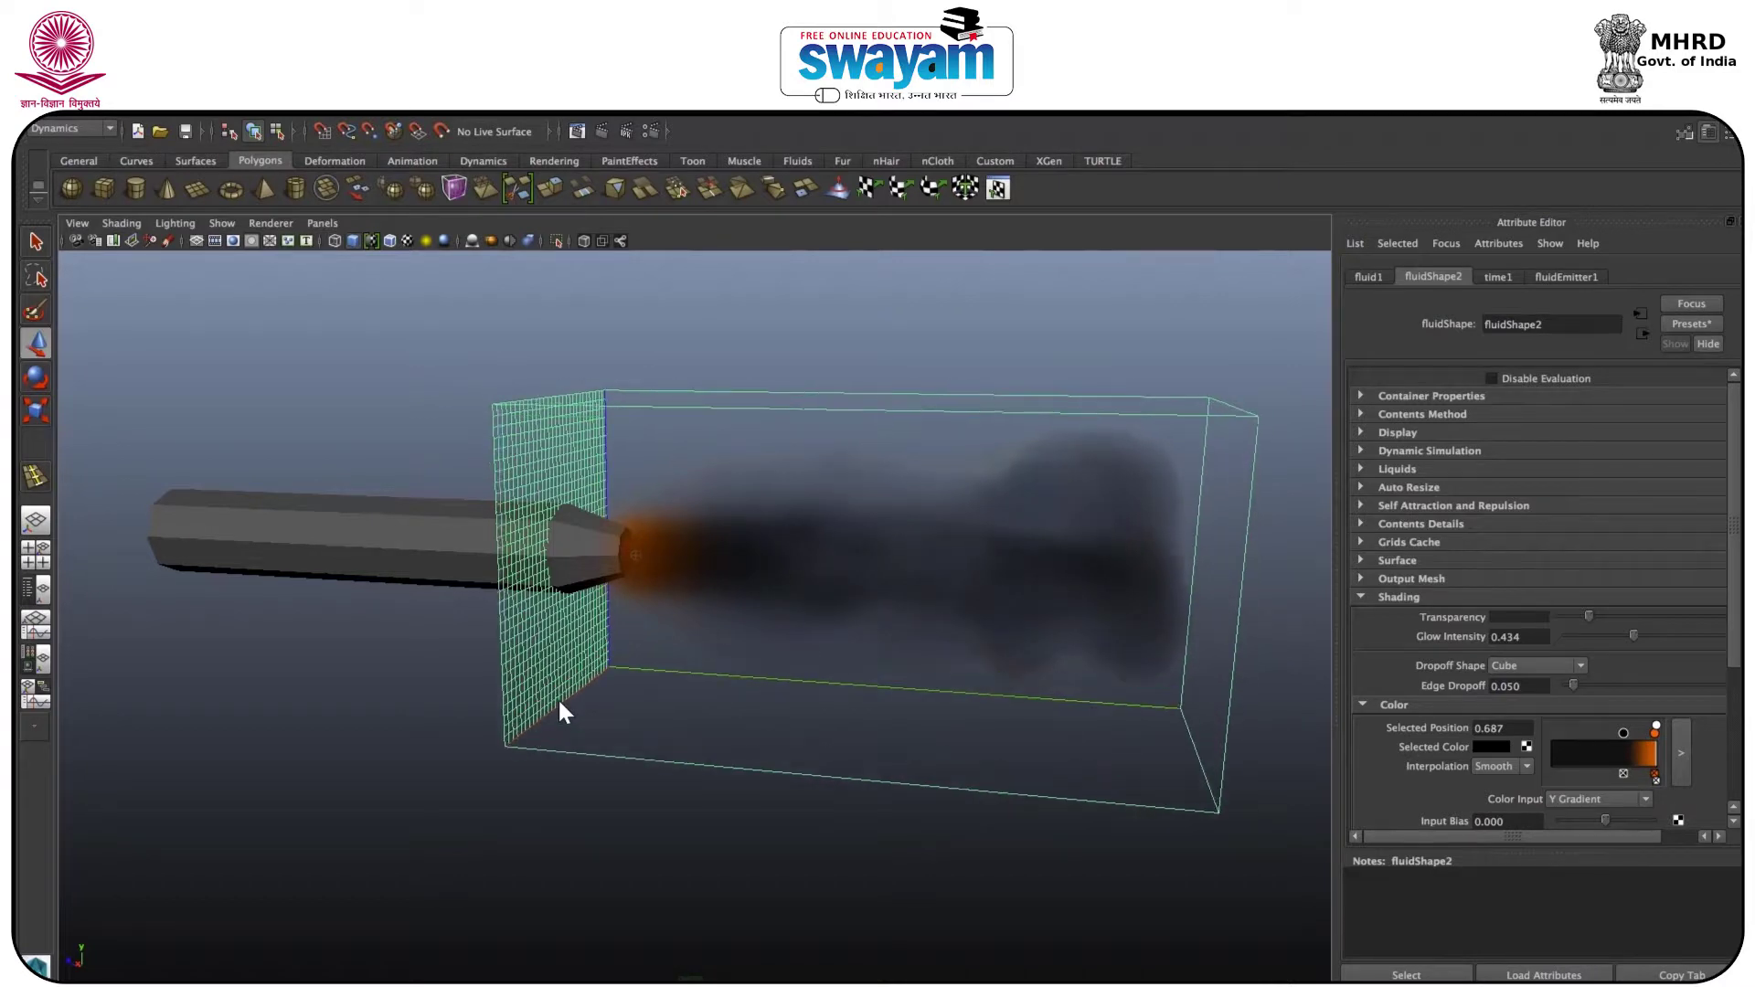
- Select the pipe cylinder and bring the view close to its tip
{"action": "key", "text": "w"}
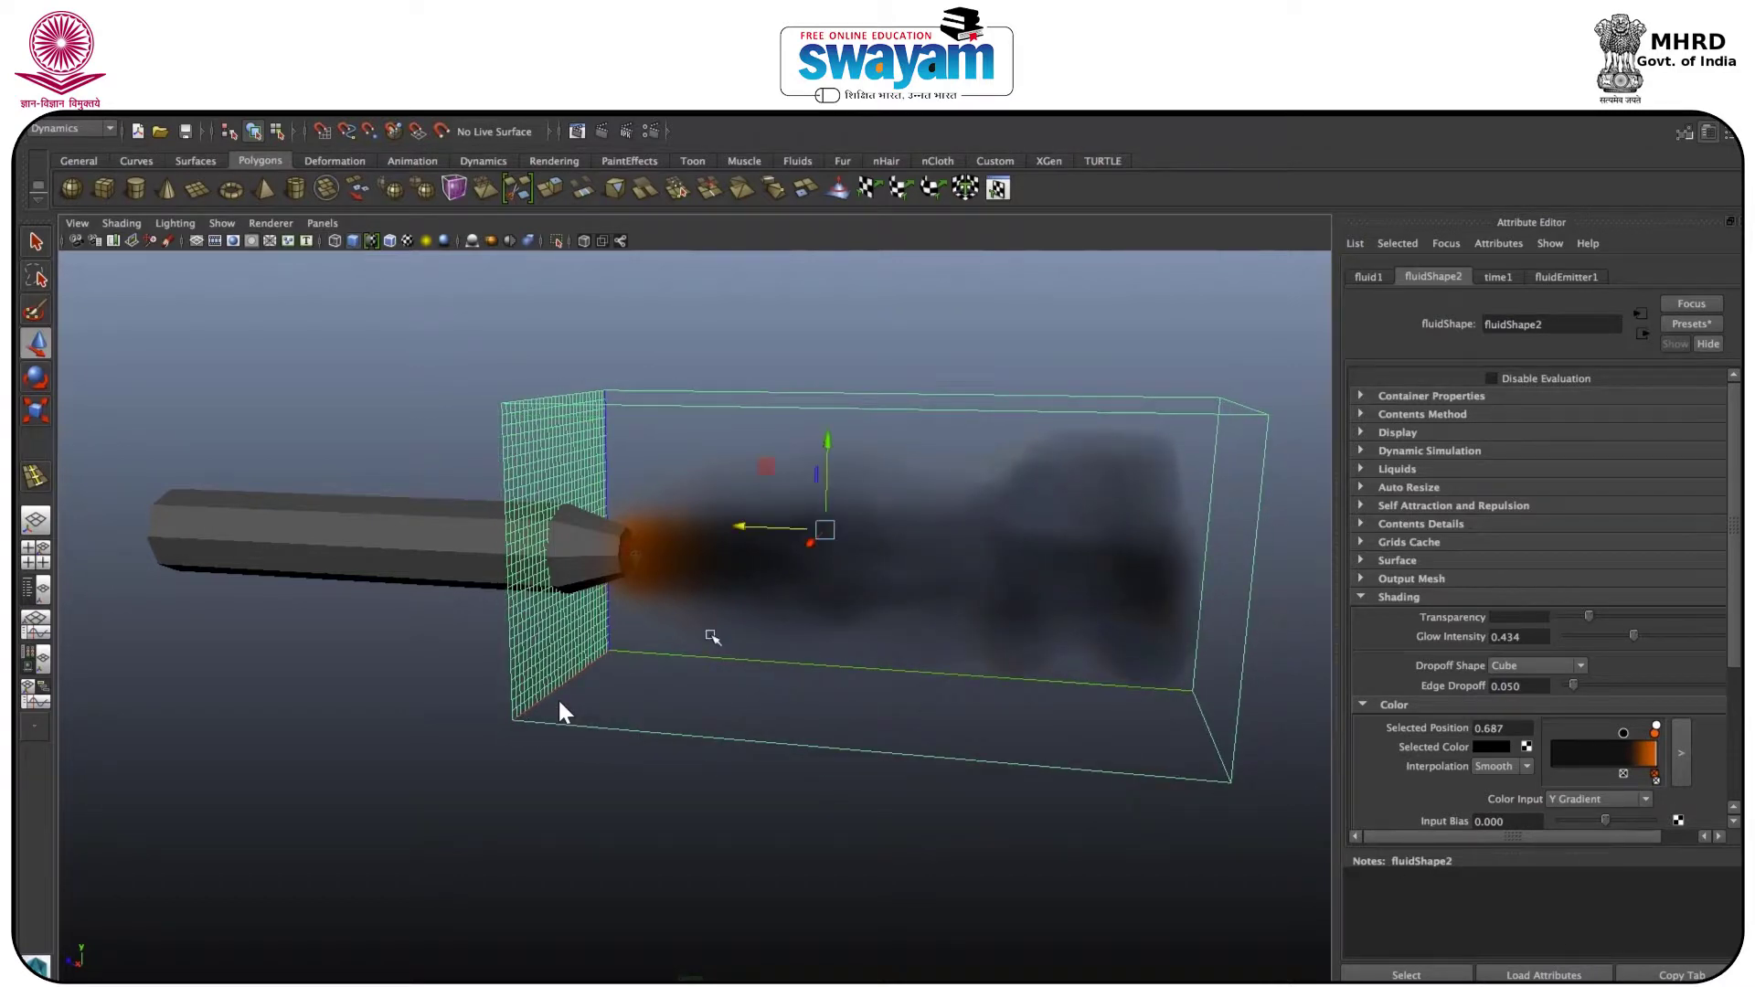
{"action": "left_click", "coordinate": [323, 544]}
{"action": "left_click_drag", "start_coordinate": [590, 611], "coordinate": [639, 605], "text": "alt"}
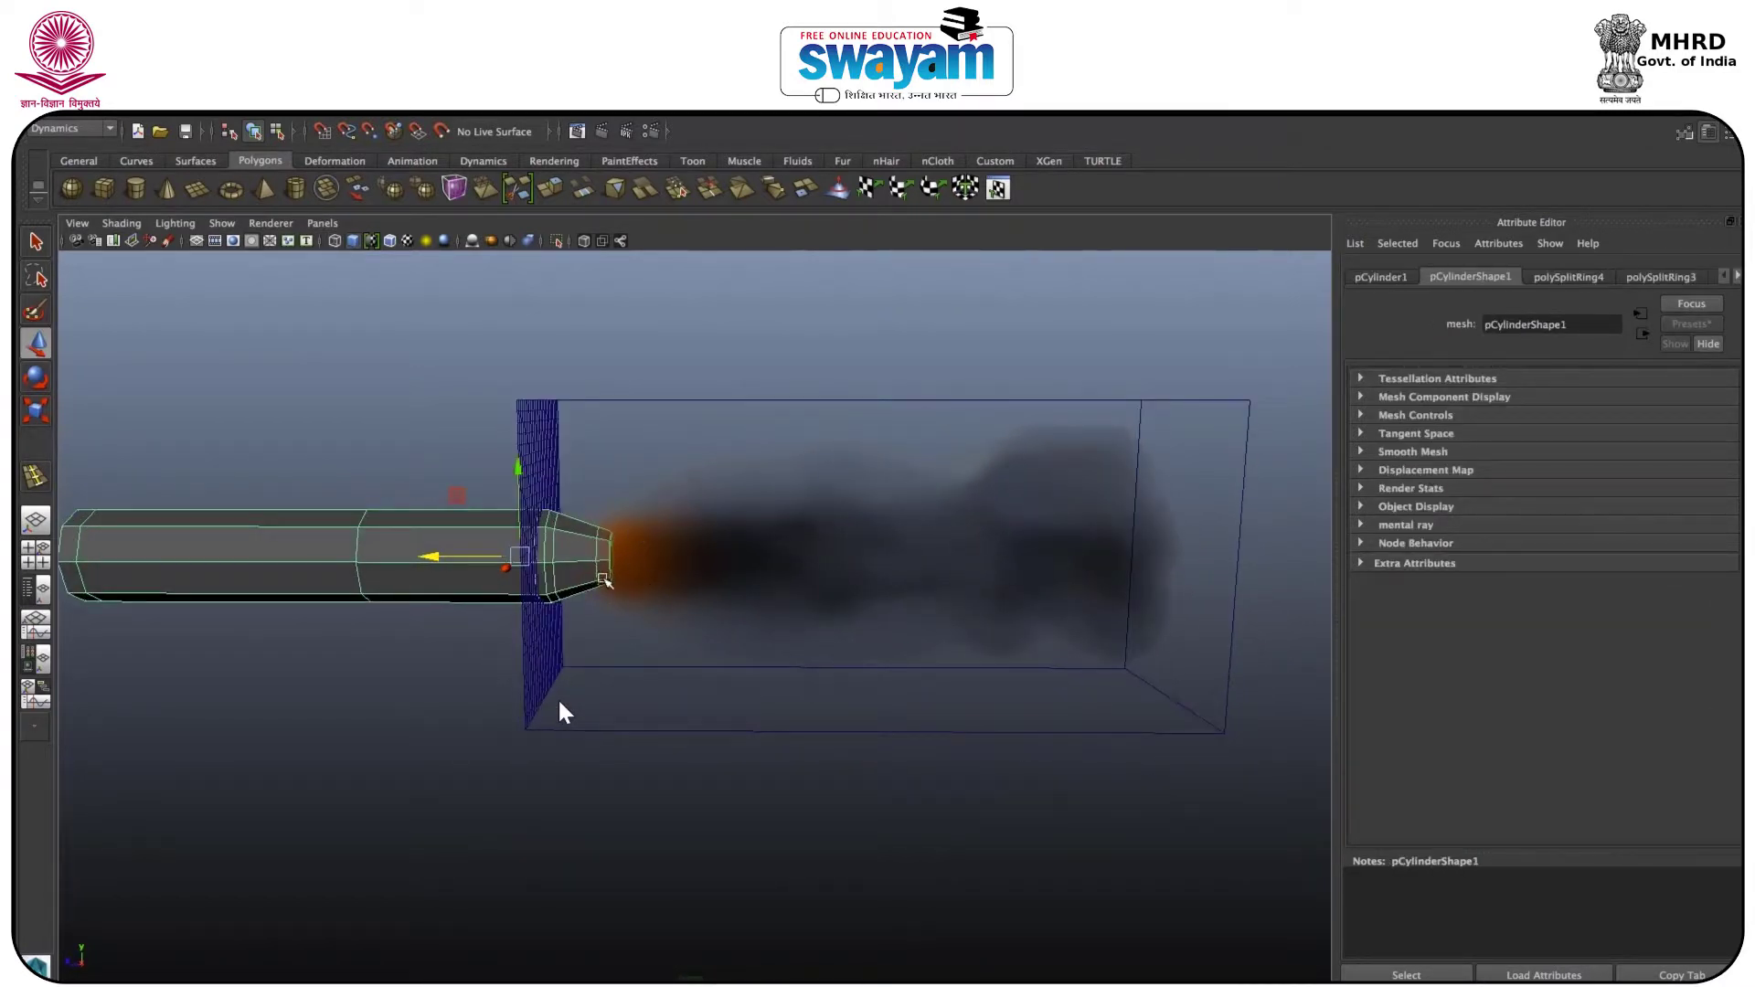
{"action": "right_click_drag", "start_coordinate": [603, 580], "coordinate": [629, 359], "text": "alt"}
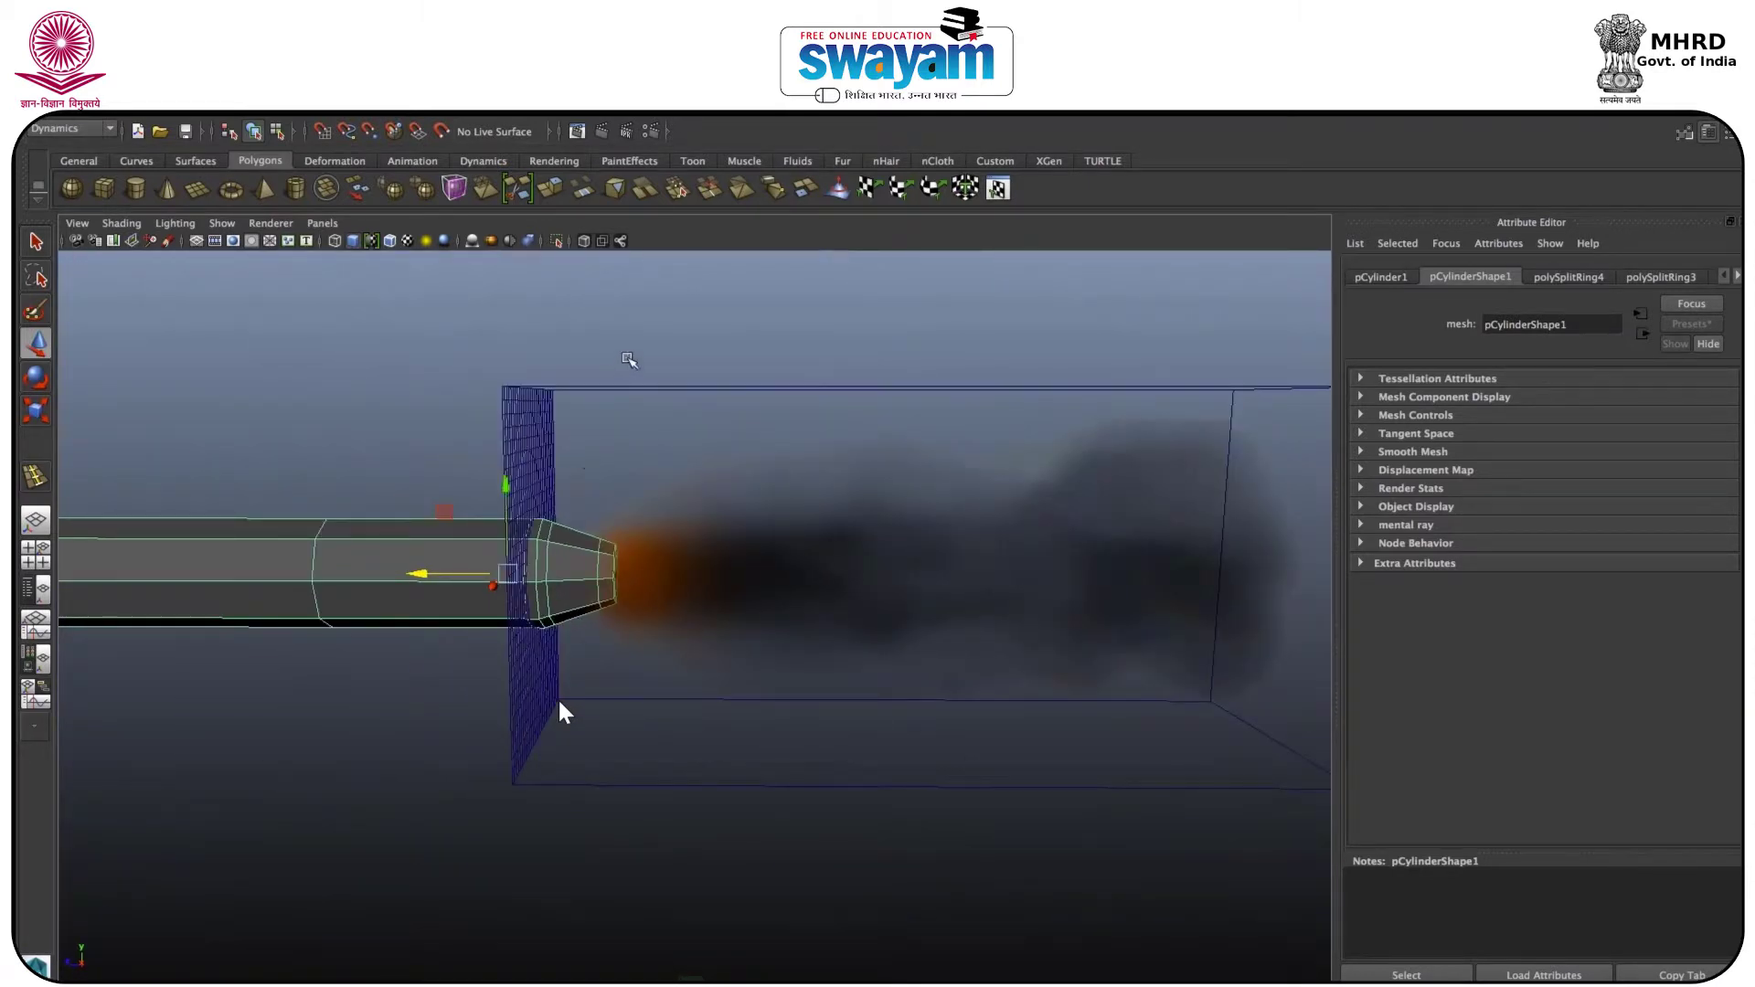
- Select the fluid container and pipe, then apply Particles > Make Collide
{"action": "left_click", "coordinate": [697, 439]}
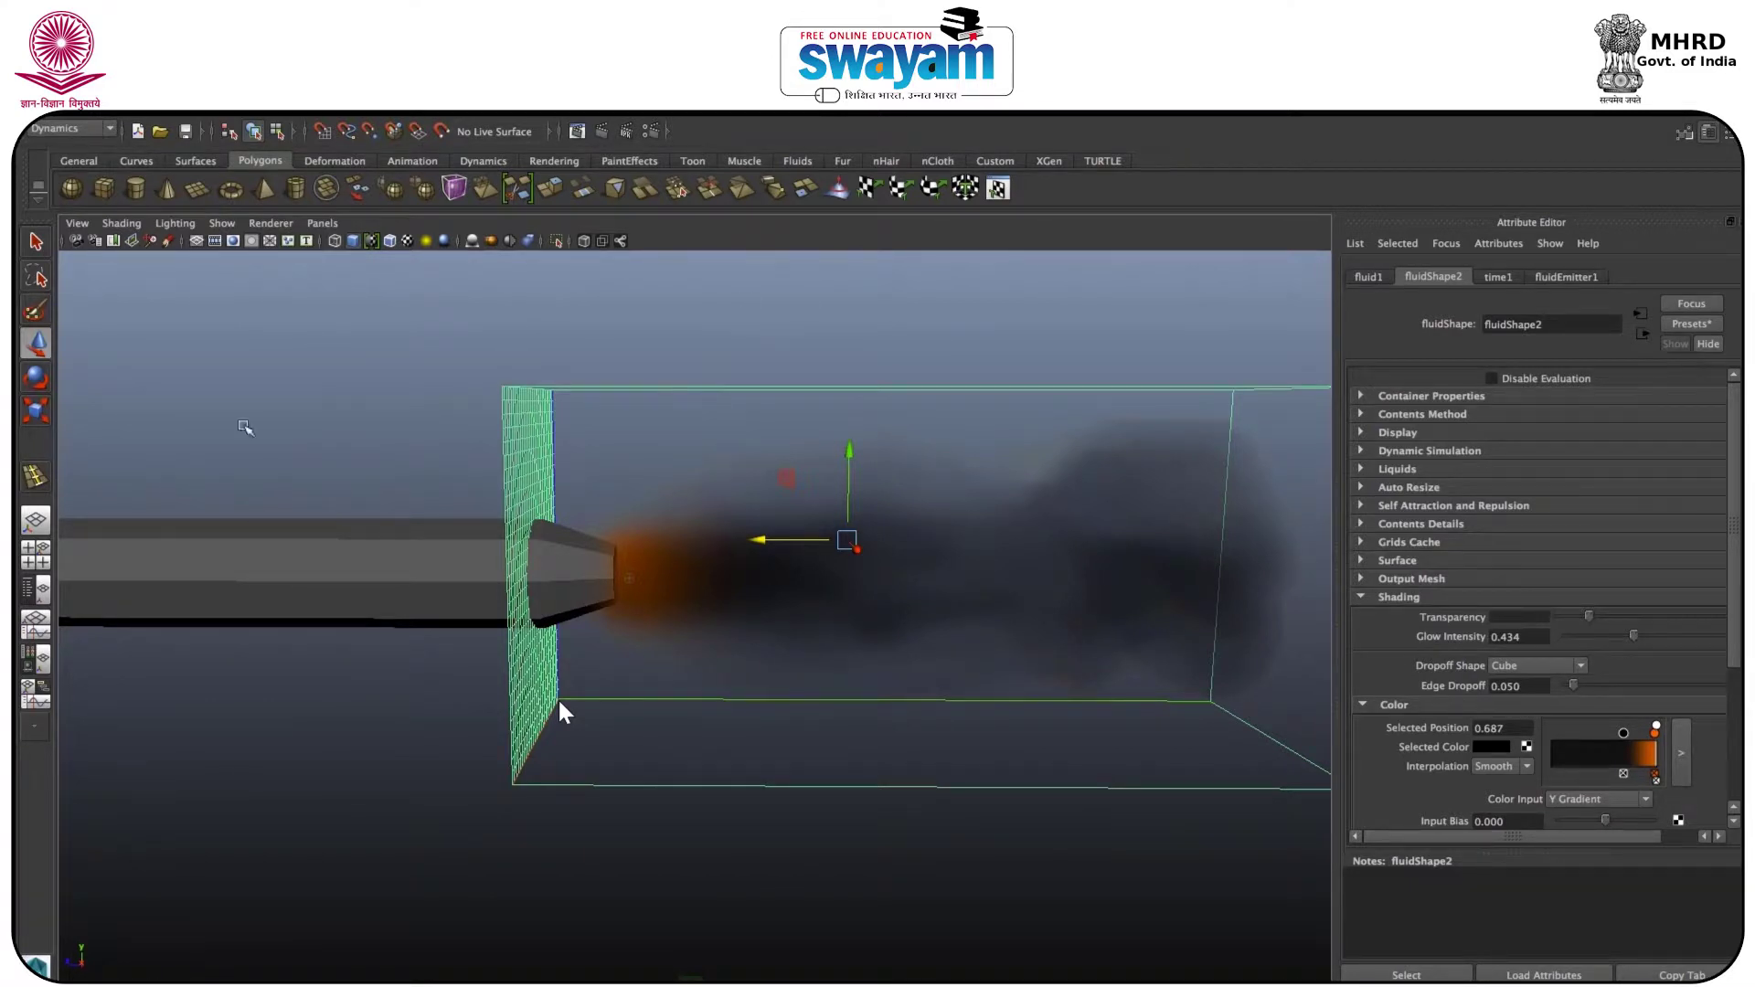
{"action": "left_click", "coordinate": [314, 555]}
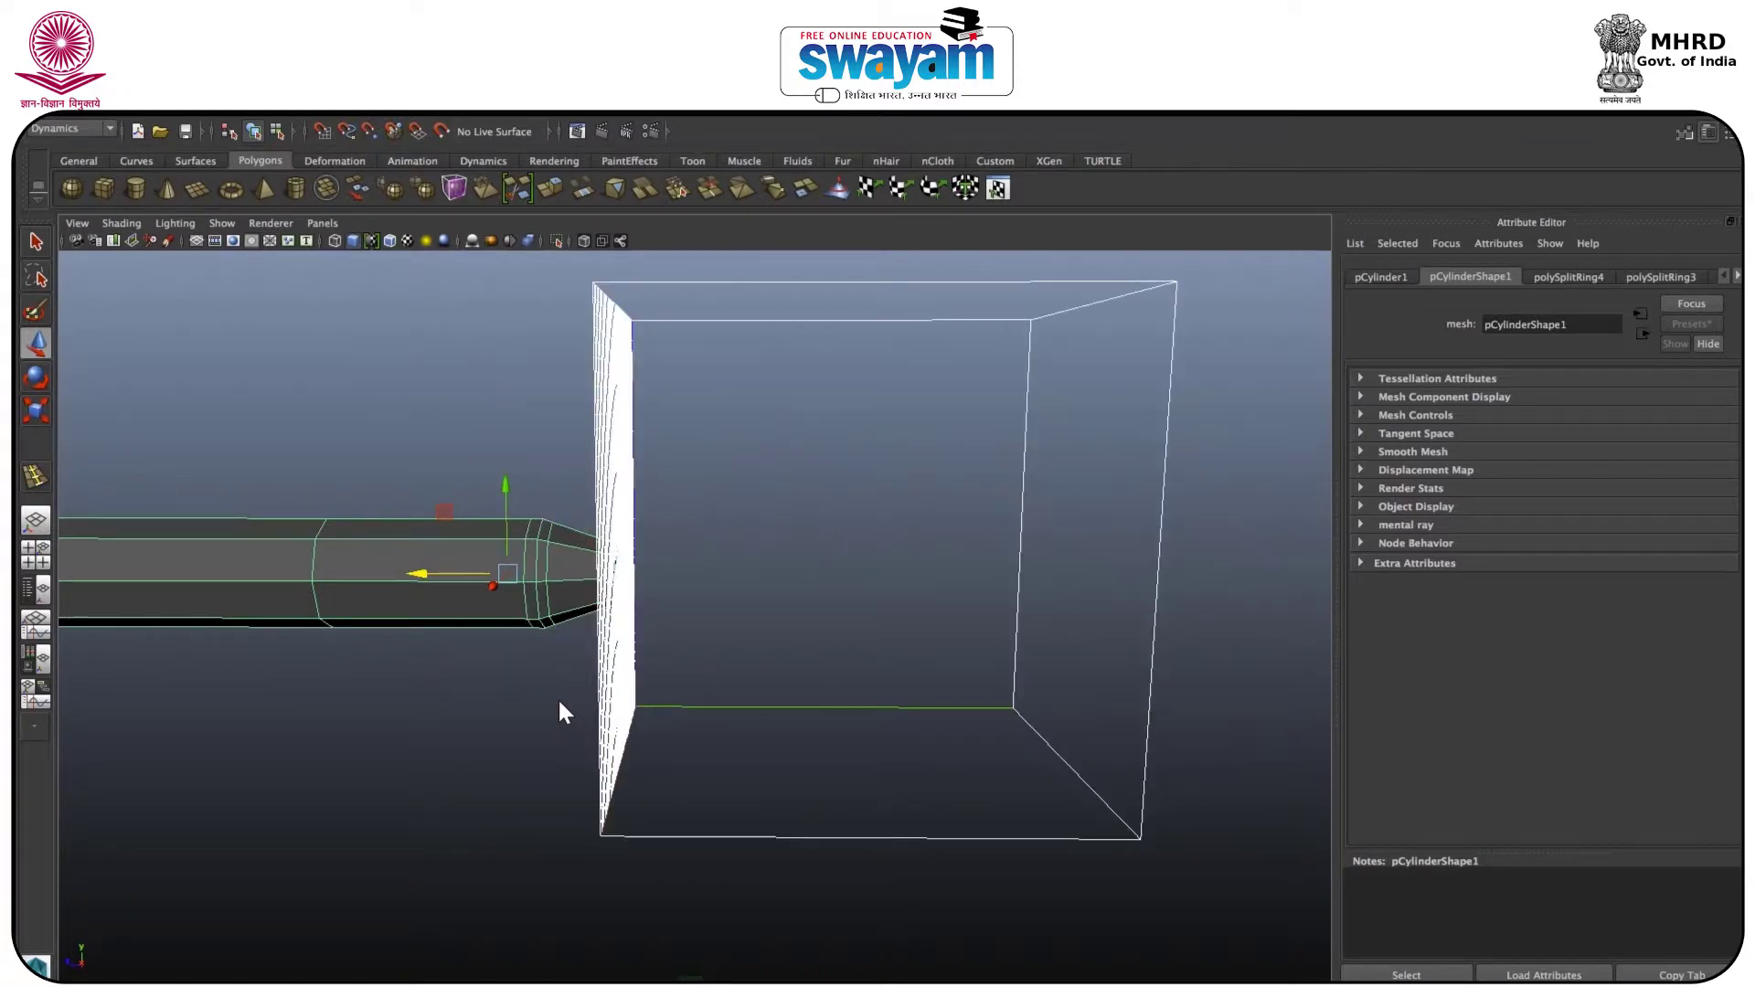
{"action": "left_click", "coordinate": [518, 126]}
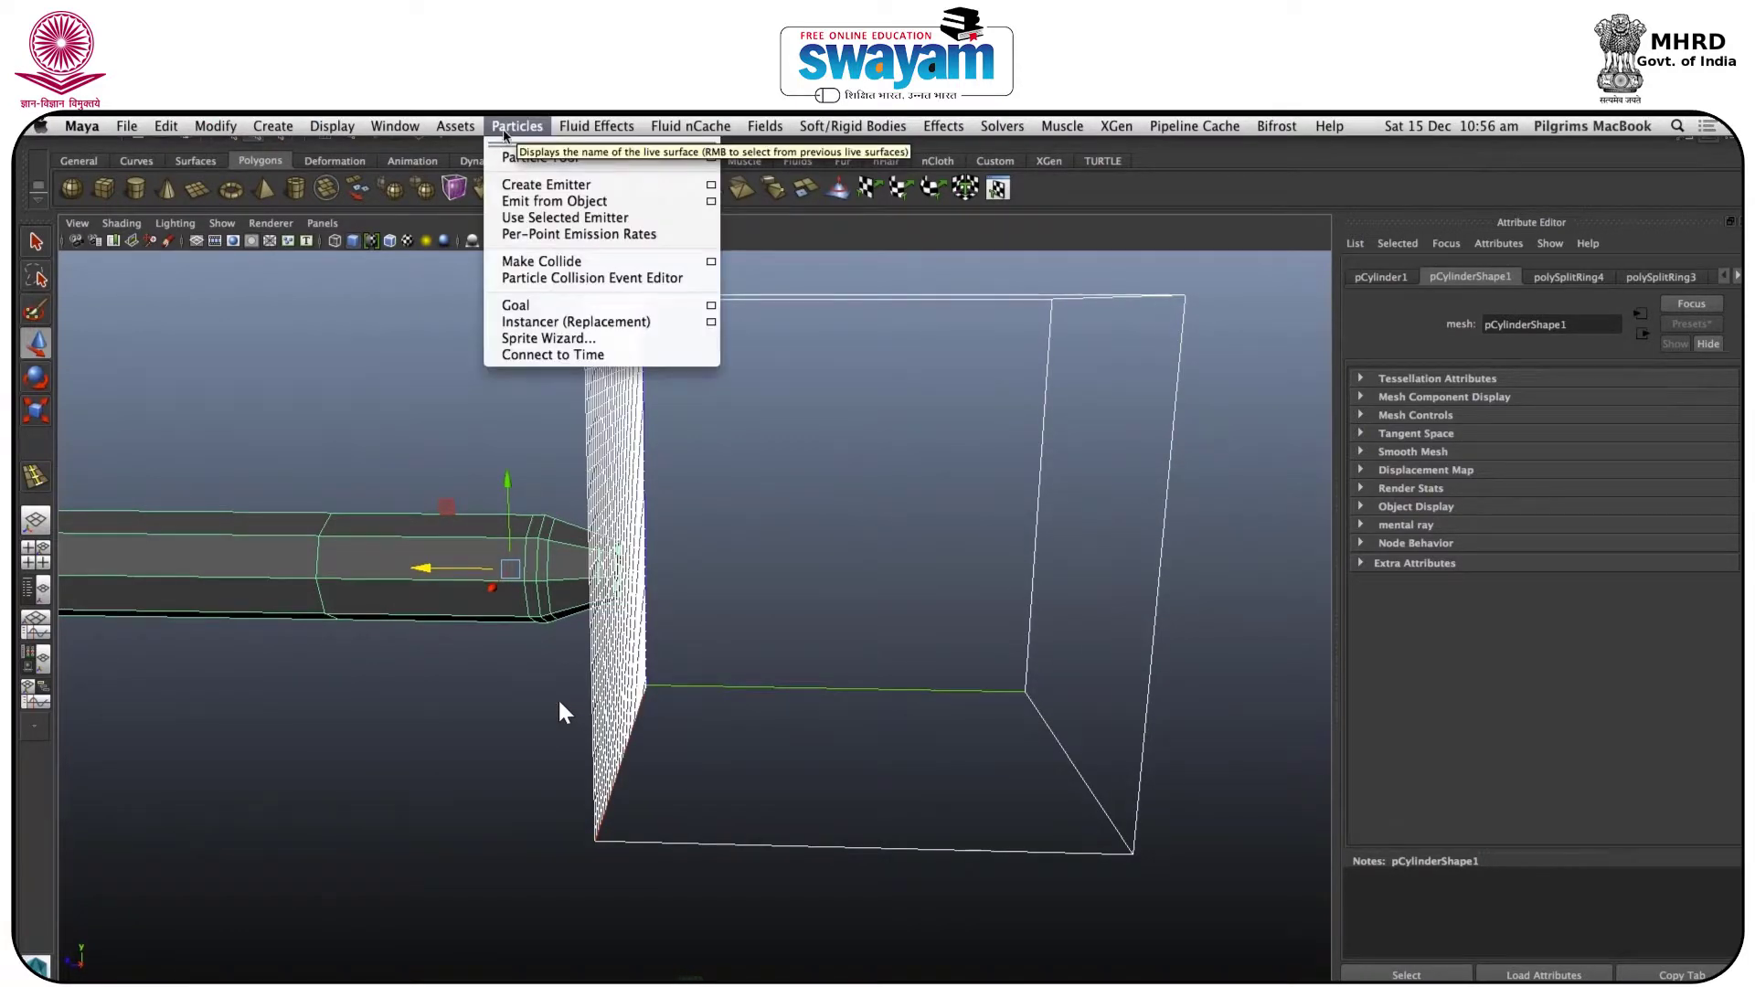
{"action": "left_click", "coordinate": [545, 263]}
- Reselect the pipe to check the collision link, then deselect everything
{"action": "left_click", "coordinate": [759, 497]}
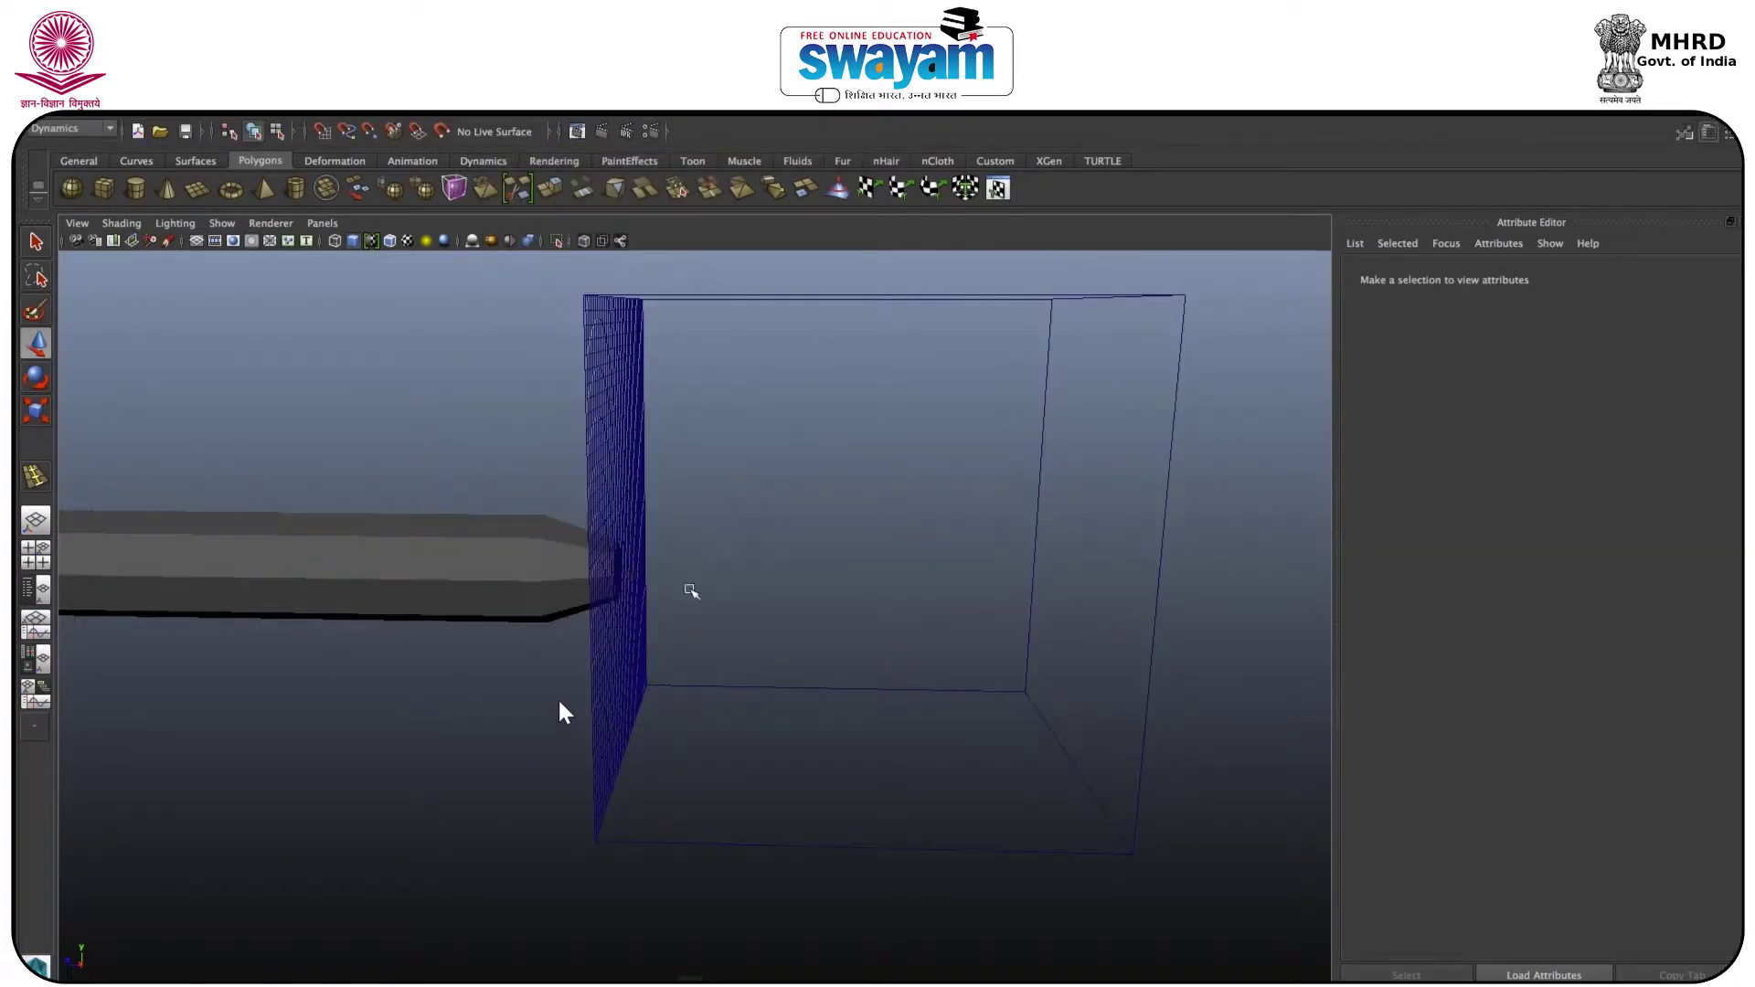
{"action": "left_click", "coordinate": [342, 590]}
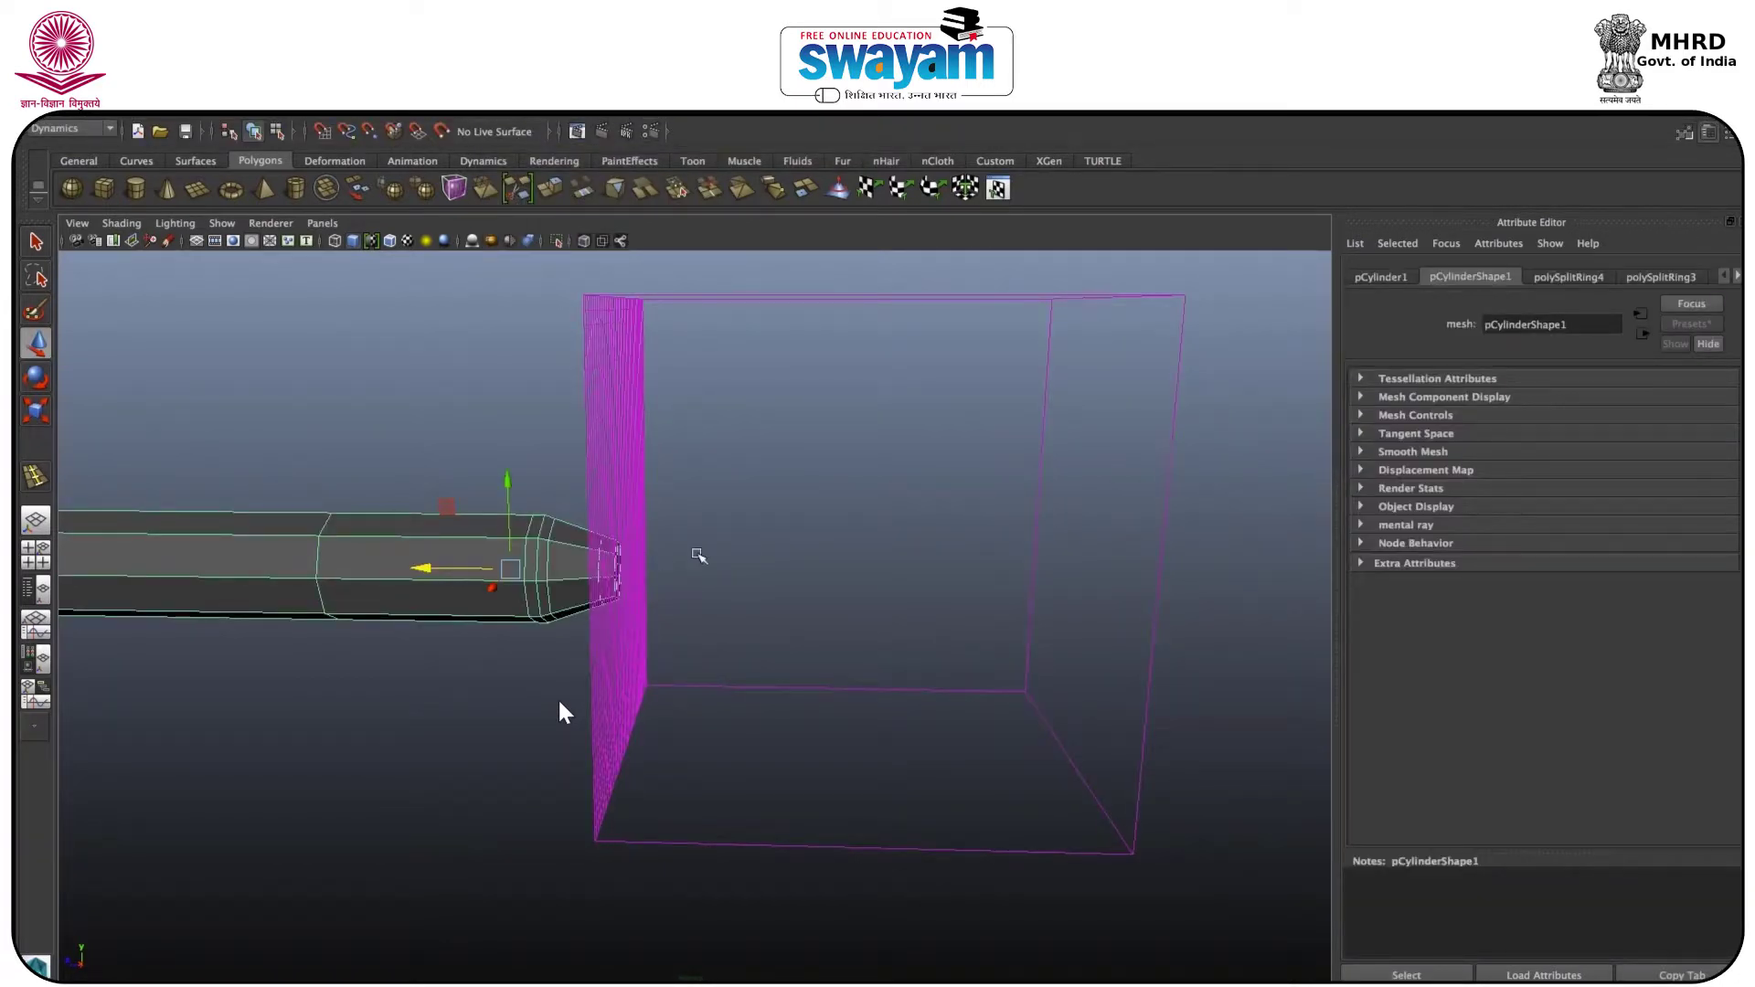
{"action": "left_click", "coordinate": [736, 545]}
{"action": "left_click", "coordinate": [455, 557]}
{"action": "left_click", "coordinate": [832, 516]}
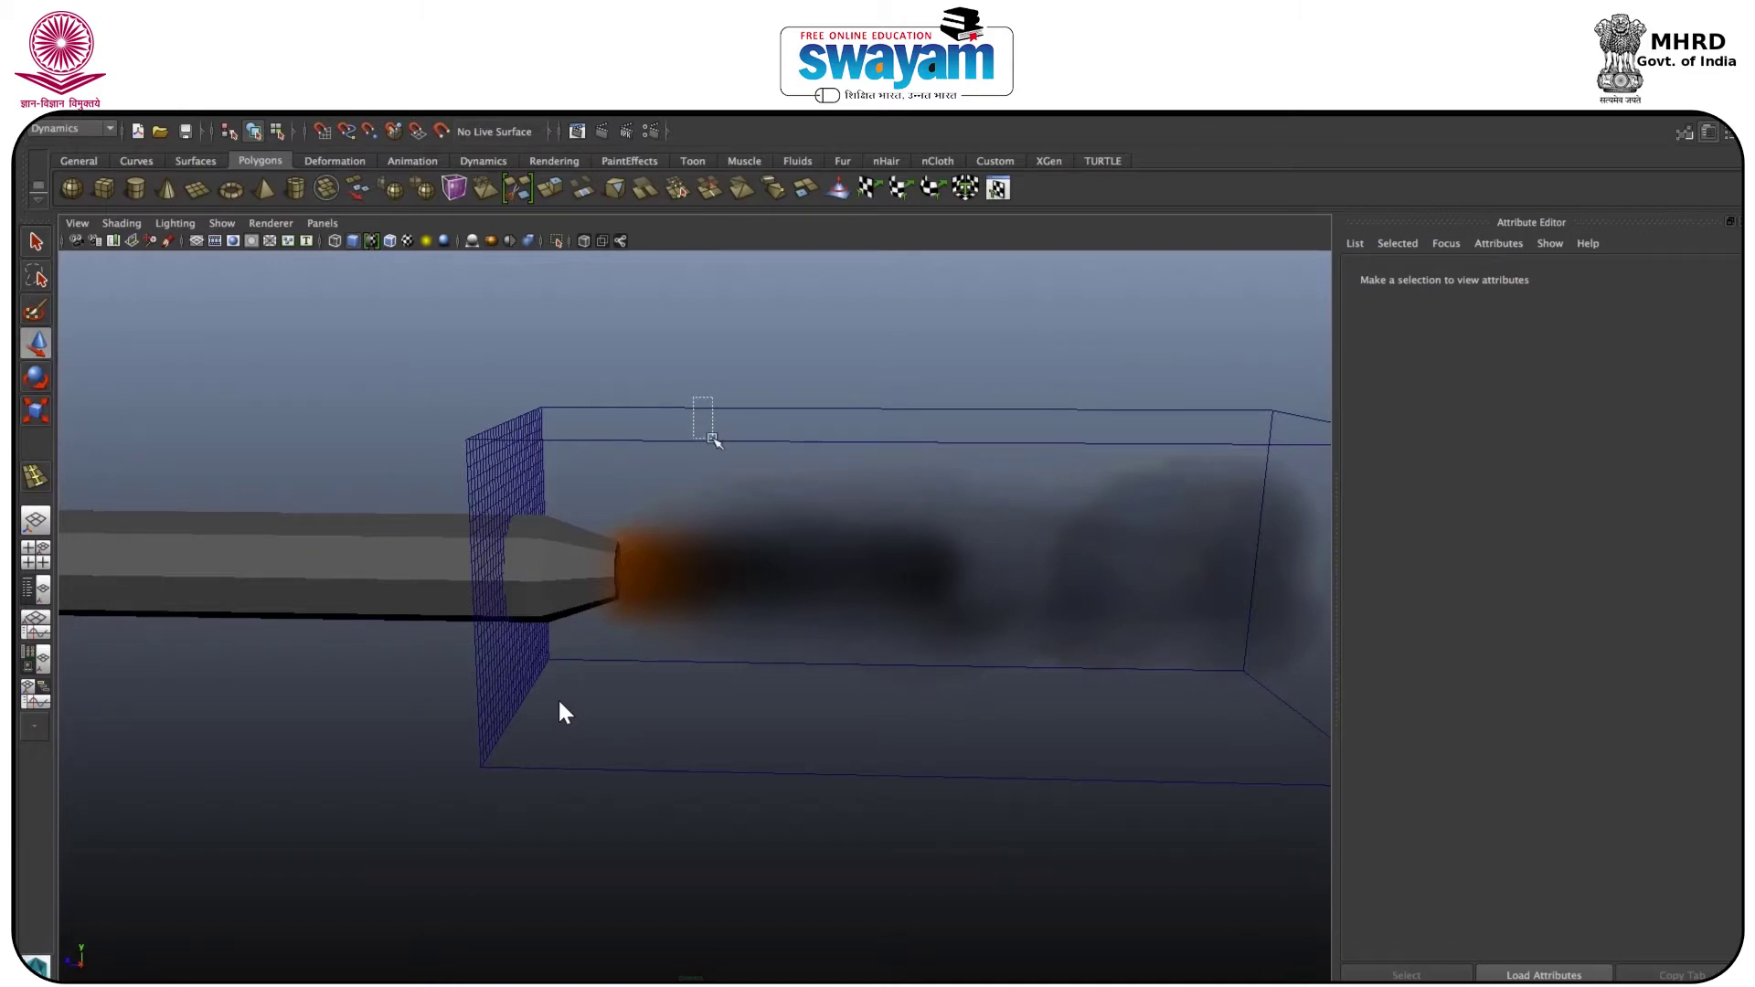
- Select the fluid container and collapse its Shading section
{"action": "left_click", "coordinate": [714, 442]}
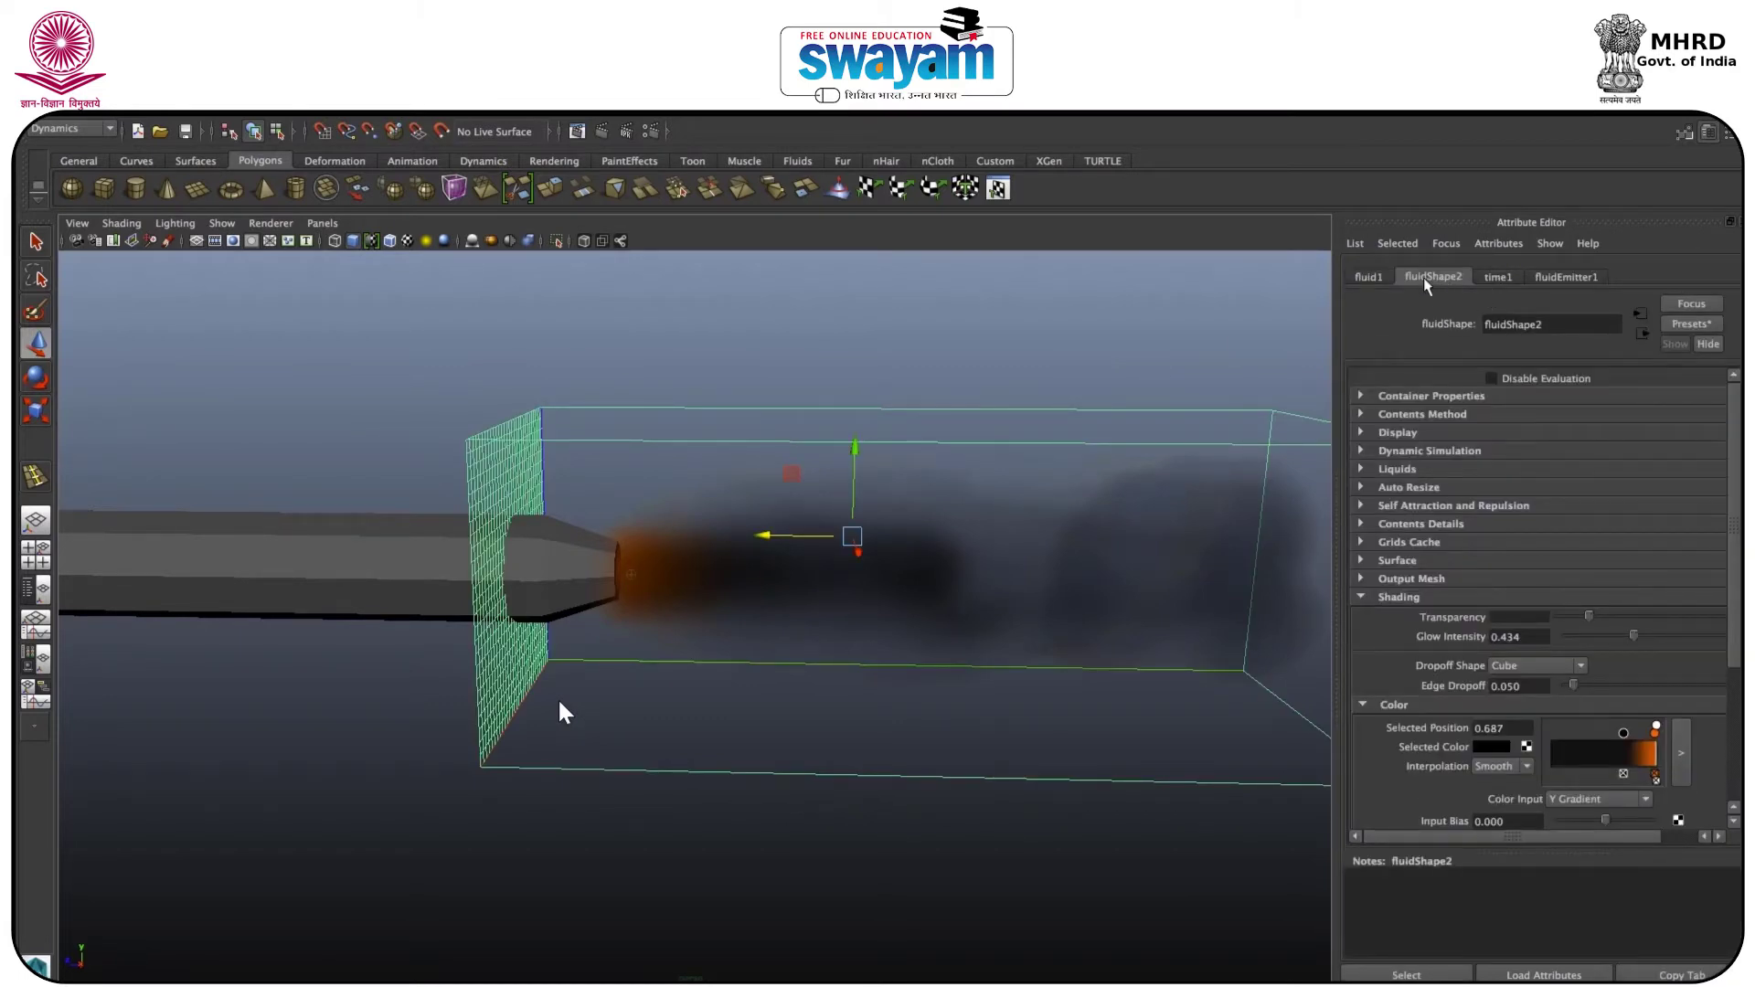
{"action": "left_click", "coordinate": [1385, 598]}
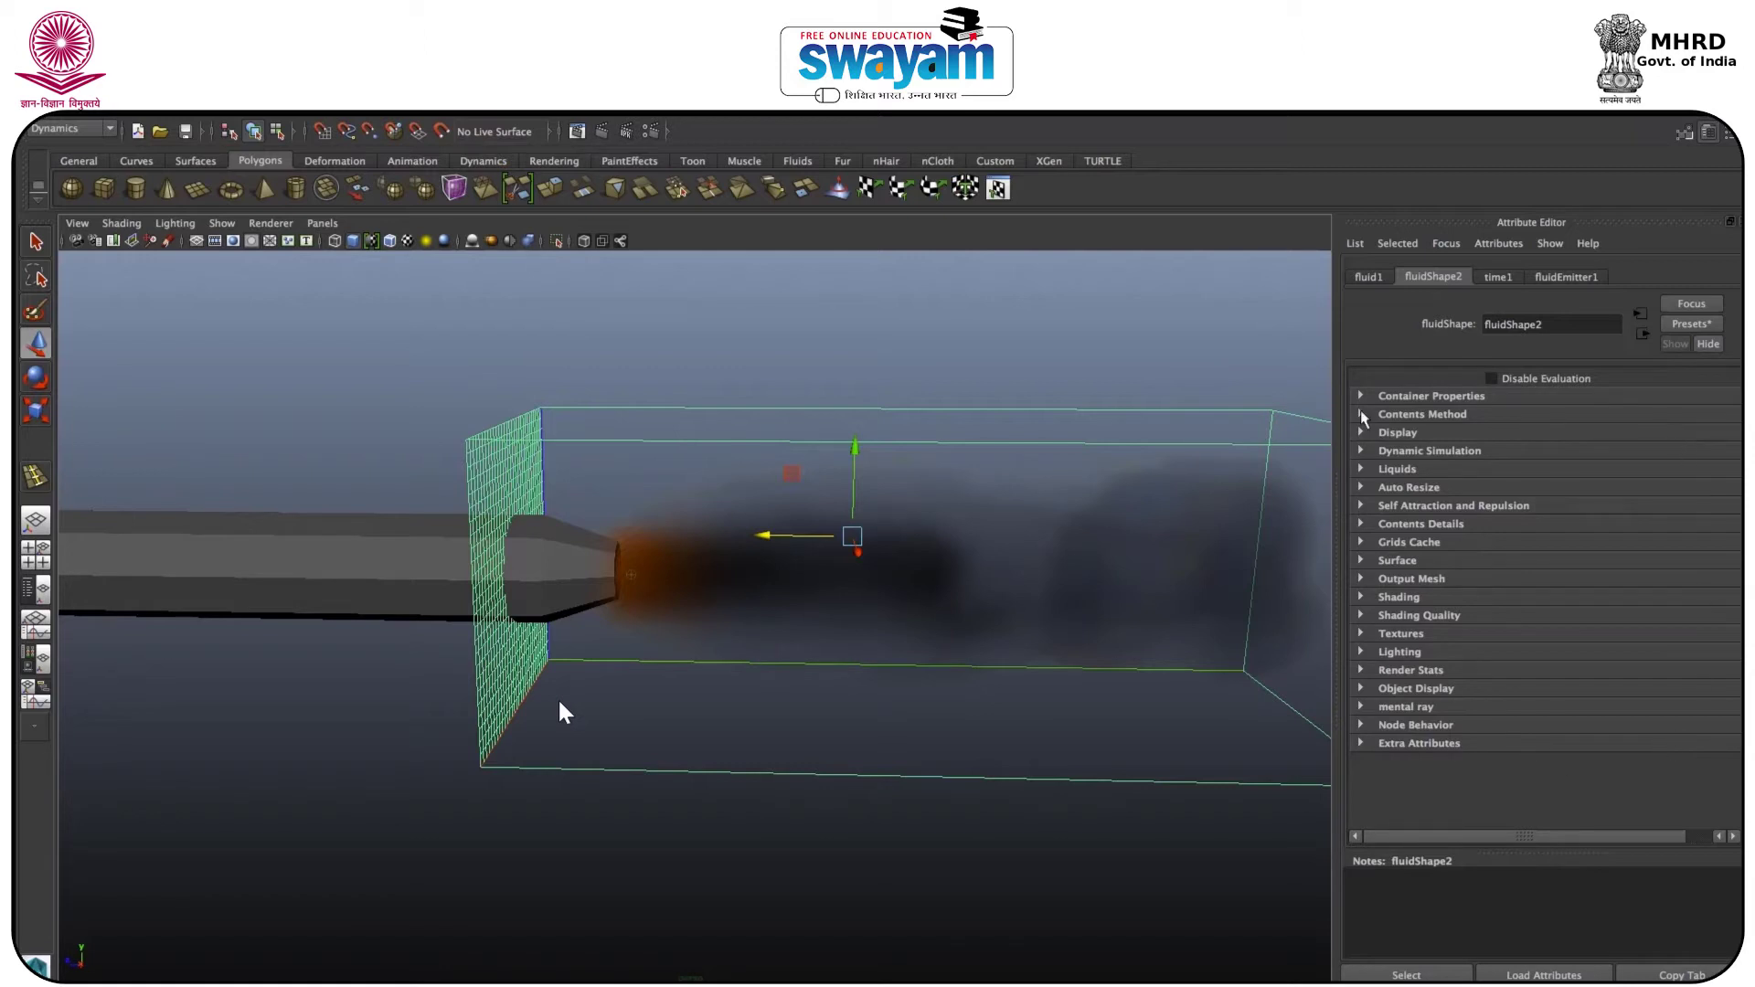